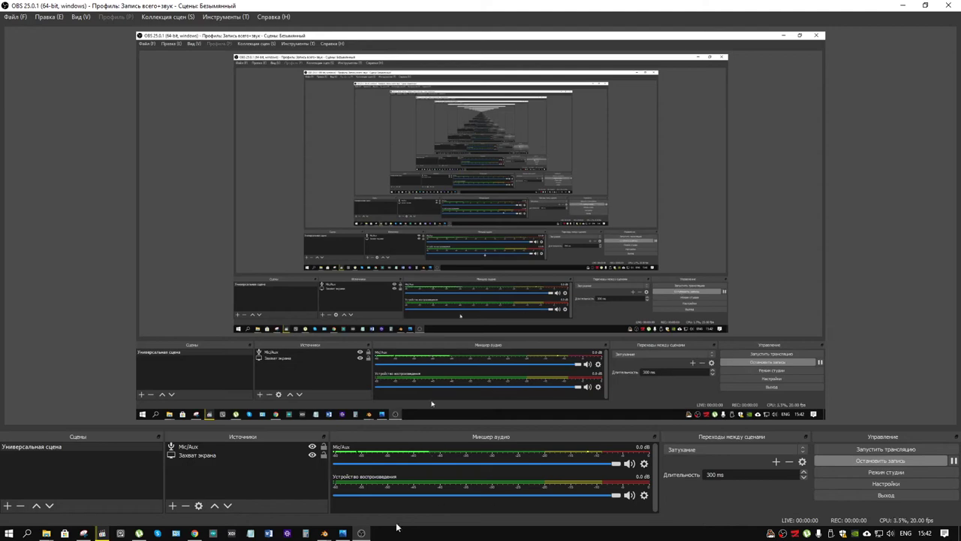
Tilt and zoom the 3D view close onto the plane's RGB subpixel stripes
{"action": "mouse_move", "coordinate": [324, 533]}
{"action": "left_click", "coordinate": [288, 508]}
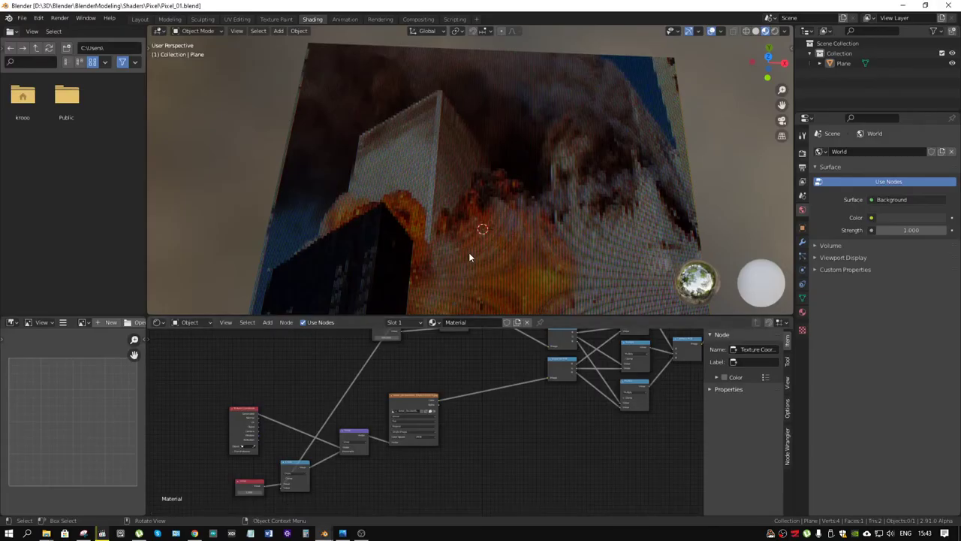
{"action": "mouse_move", "coordinate": [473, 257]}
{"action": "middle_mouse_down"}
{"action": "mouse_move", "coordinate": [497, 220]}
{"action": "mouse_move", "coordinate": [532, 200]}
{"action": "mouse_move", "coordinate": [526, 148]}
{"action": "mouse_move", "coordinate": [539, 164]}
{"action": "middle_mouse_up"}
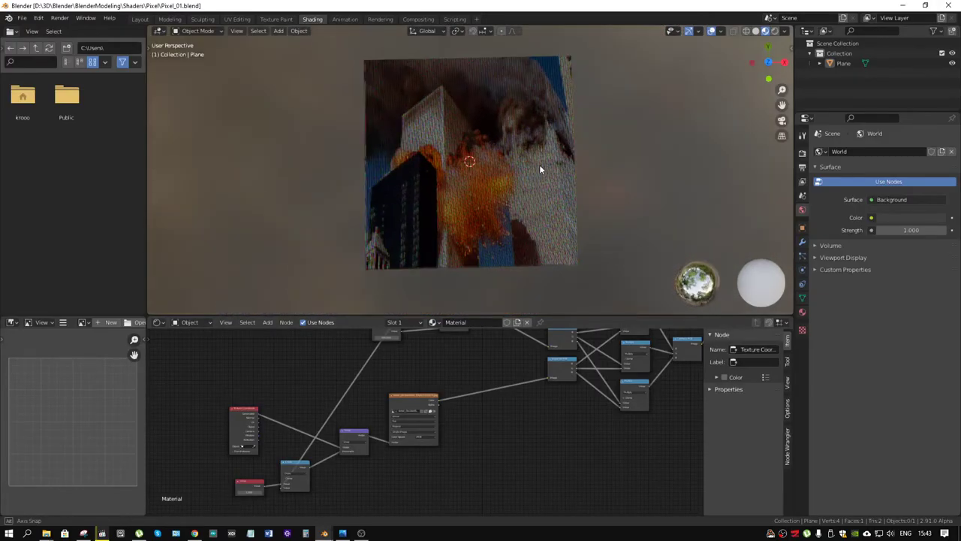
{"action": "scroll", "coordinate": [530, 169], "scroll_direction": "up", "scroll_amount": 4}
{"action": "scroll", "coordinate": [524, 154], "scroll_direction": "up", "scroll_amount": 2}
{"action": "scroll", "coordinate": [489, 169], "scroll_direction": "up", "scroll_amount": 2}
{"action": "scroll", "coordinate": [441, 189], "scroll_direction": "up", "scroll_amount": 2}
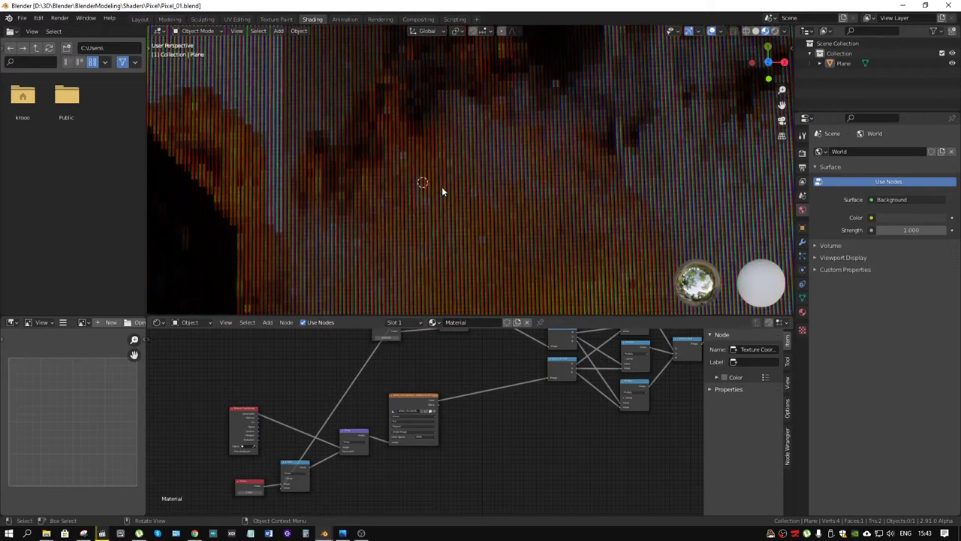
{"action": "mouse_move", "coordinate": [441, 191]}
{"action": "middle_mouse_down"}
{"action": "mouse_move", "coordinate": [474, 187]}
{"action": "mouse_move", "coordinate": [455, 219]}
{"action": "mouse_move", "coordinate": [481, 202]}
{"action": "mouse_move", "coordinate": [503, 241]}
{"action": "middle_mouse_up"}
Adjust the zoom and orbit back so the image plane faces the camera
{"action": "scroll", "coordinate": [473, 225], "scroll_direction": "up", "scroll_amount": 2}
{"action": "scroll", "coordinate": [491, 214], "scroll_direction": "down", "scroll_amount": 3}
{"action": "scroll", "coordinate": [482, 202], "scroll_direction": "down", "scroll_amount": 3}
{"action": "scroll", "coordinate": [481, 202], "scroll_direction": "down", "scroll_amount": 3}
{"action": "scroll", "coordinate": [504, 240], "scroll_direction": "up", "scroll_amount": 2}
{"action": "mouse_move", "coordinate": [352, 408]}
{"action": "middle_mouse_down"}
{"action": "mouse_move", "coordinate": [432, 422]}
{"action": "mouse_move", "coordinate": [469, 393]}
{"action": "middle_mouse_up"}
{"action": "scroll", "coordinate": [377, 415], "scroll_direction": "down", "scroll_amount": 2}
{"action": "scroll", "coordinate": [458, 210], "scroll_direction": "up", "scroll_amount": 4}
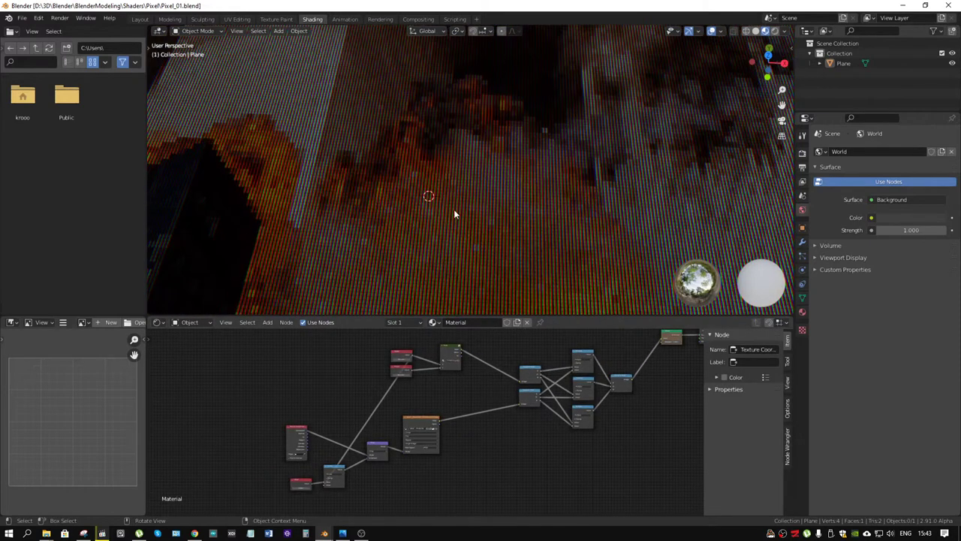
{"action": "scroll", "coordinate": [350, 396], "scroll_direction": "up", "scroll_amount": 1}
{"action": "scroll", "coordinate": [350, 396], "scroll_direction": "up", "scroll_amount": 1}
Frame the Width, Height and Pixel nodes and confirm Width at 300
{"action": "scroll", "coordinate": [350, 396], "scroll_direction": "up", "scroll_amount": 1}
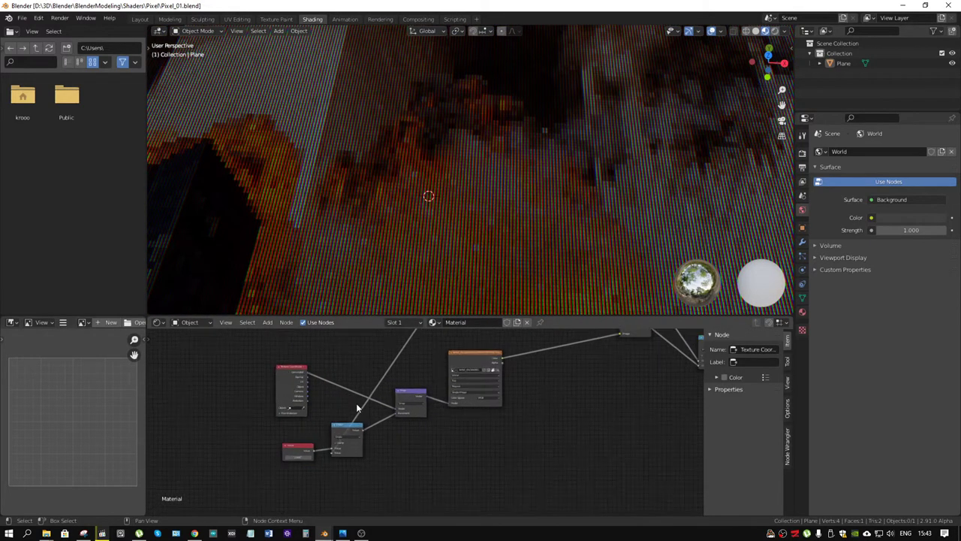
{"action": "mouse_move", "coordinate": [350, 396]}
{"action": "middle_mouse_down"}
{"action": "mouse_move", "coordinate": [368, 419]}
{"action": "mouse_move", "coordinate": [428, 420]}
{"action": "mouse_move", "coordinate": [427, 386]}
{"action": "mouse_move", "coordinate": [450, 421]}
{"action": "middle_mouse_up"}
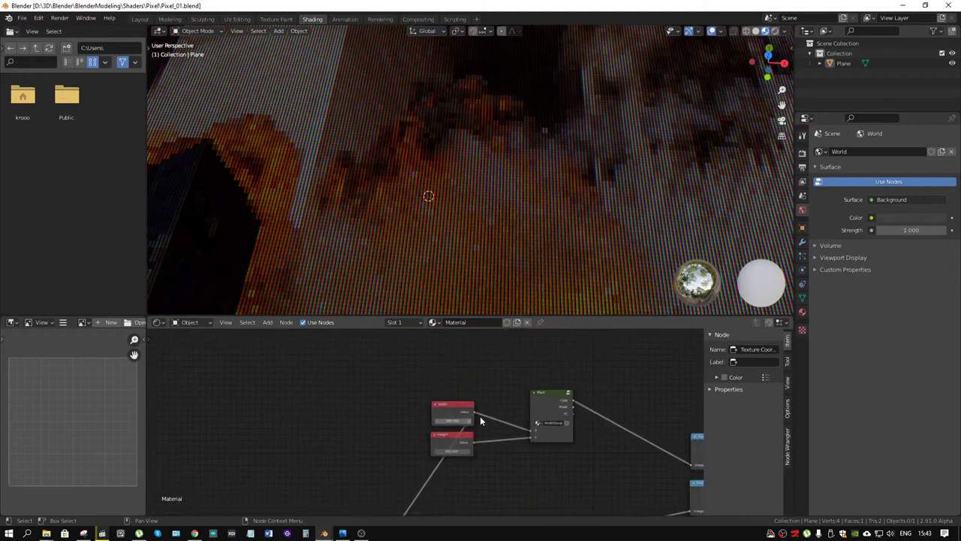
{"action": "scroll", "coordinate": [551, 466], "scroll_direction": "up", "scroll_amount": 2}
{"action": "middle_click_drag", "start_coordinate": [551, 469], "coordinate": [408, 411]}
{"action": "scroll", "coordinate": [408, 411], "scroll_direction": "up", "scroll_amount": 2}
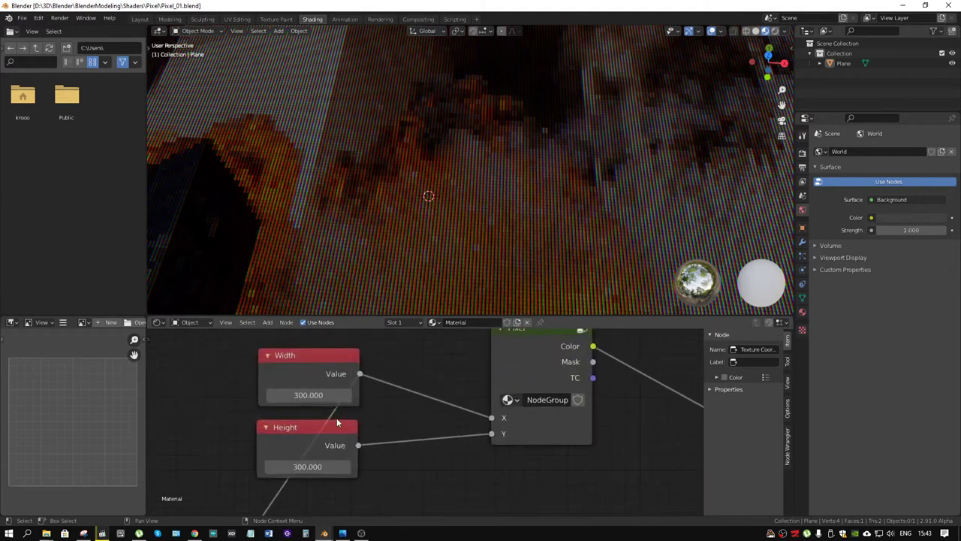
{"action": "scroll", "coordinate": [408, 233], "scroll_direction": "up", "scroll_amount": 2}
{"action": "scroll", "coordinate": [413, 236], "scroll_direction": "up", "scroll_amount": 2}
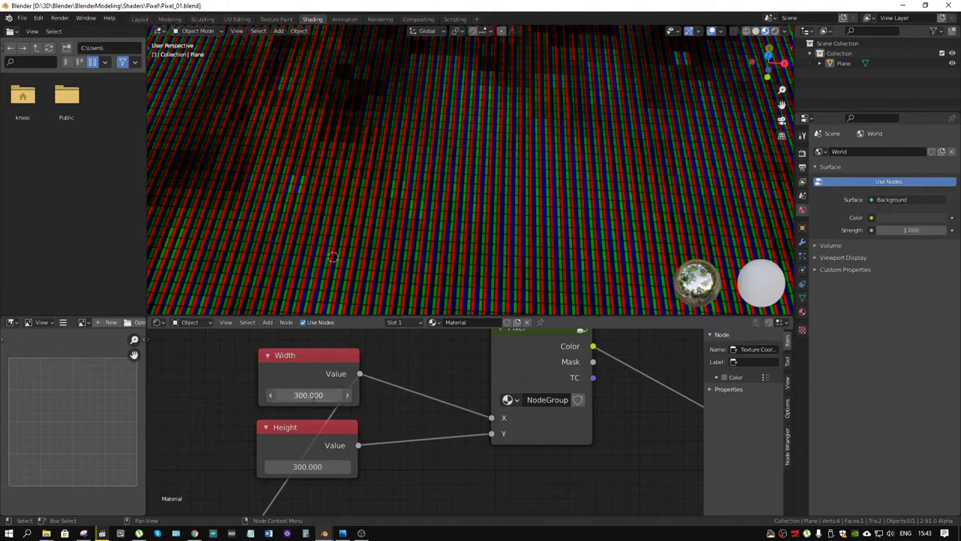
{"action": "left_click", "coordinate": [308, 395]}
{"action": "key", "text": "Return"}
Try Height values of 200 and then 100 on the pixel grid
{"action": "scroll", "coordinate": [428, 389], "scroll_direction": "down", "scroll_amount": 2}
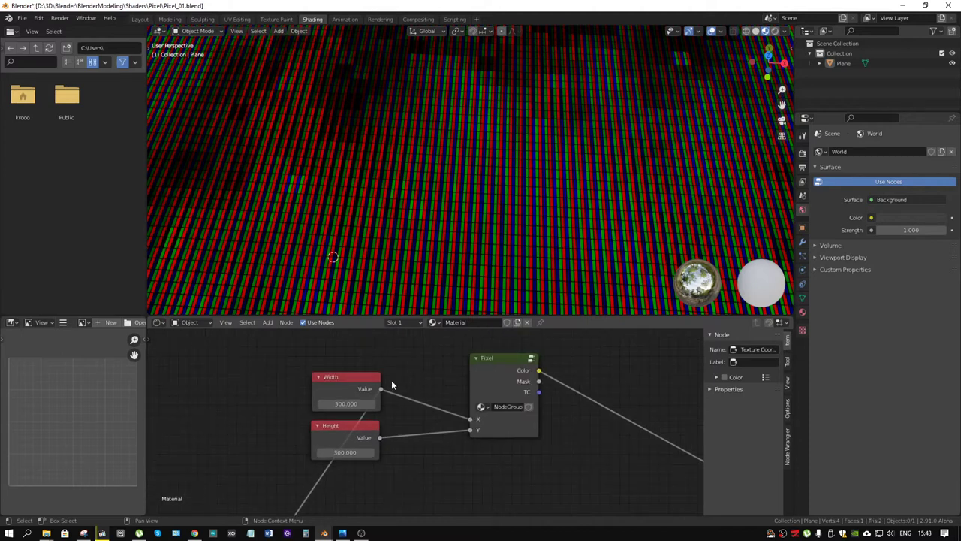
{"action": "scroll", "coordinate": [383, 382], "scroll_direction": "down", "scroll_amount": 2}
{"action": "scroll", "coordinate": [473, 219], "scroll_direction": "down", "scroll_amount": 2}
{"action": "scroll", "coordinate": [473, 220], "scroll_direction": "down", "scroll_amount": 2}
{"action": "scroll", "coordinate": [474, 221], "scroll_direction": "up", "scroll_amount": 3}
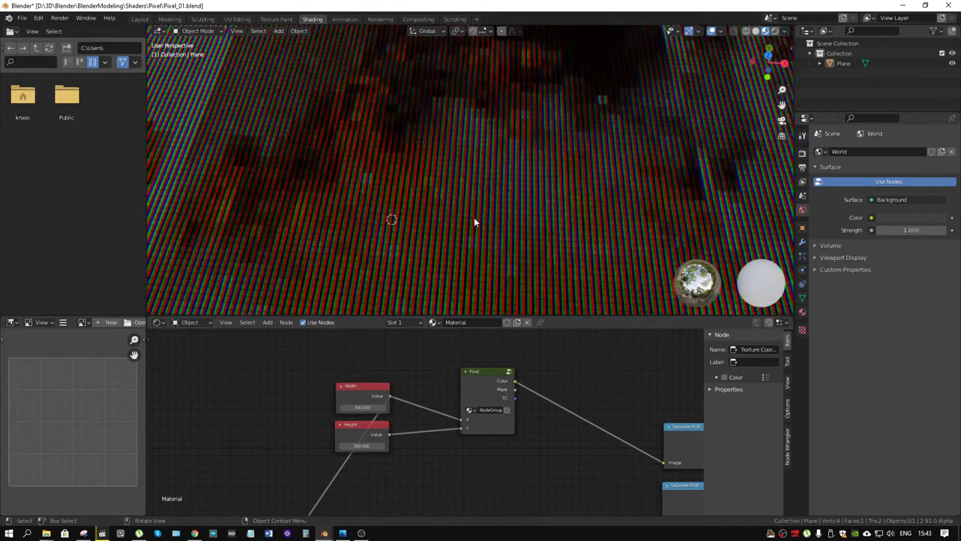
{"action": "scroll", "coordinate": [474, 221], "scroll_direction": "up", "scroll_amount": 2}
{"action": "left_click", "coordinate": [362, 447]}
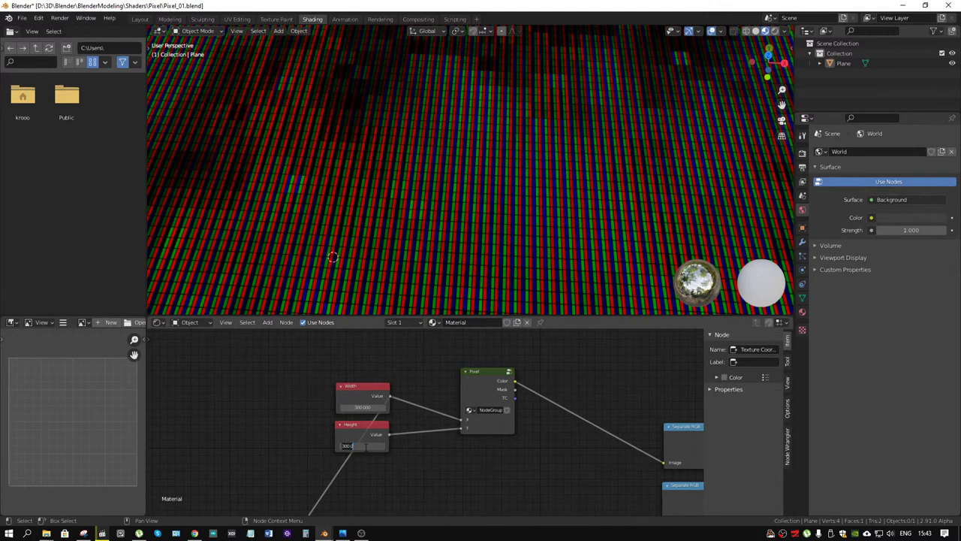
{"action": "type", "text": "200"}
{"action": "key", "text": "Return"}
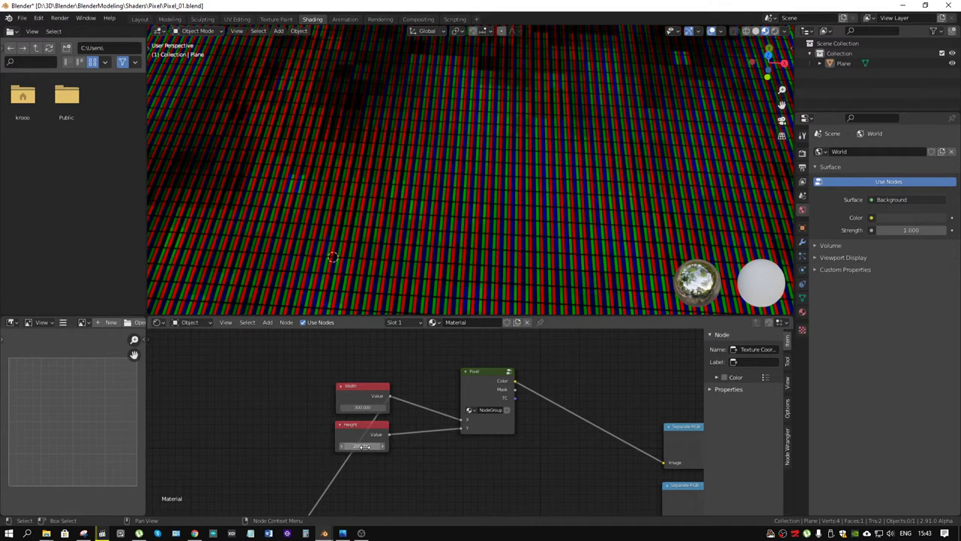
{"action": "left_click", "coordinate": [363, 447]}
{"action": "type", "text": "0"}
{"action": "key", "text": "Return"}
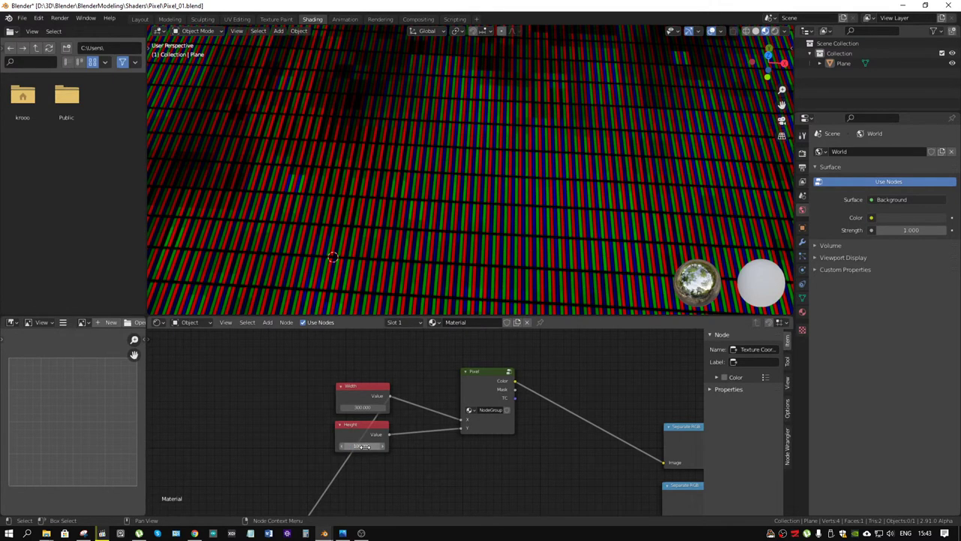
Try a Height of 500, return it to 300, and re-enter Width 300
{"action": "left_click", "coordinate": [364, 446]}
{"action": "key", "text": "Return"}
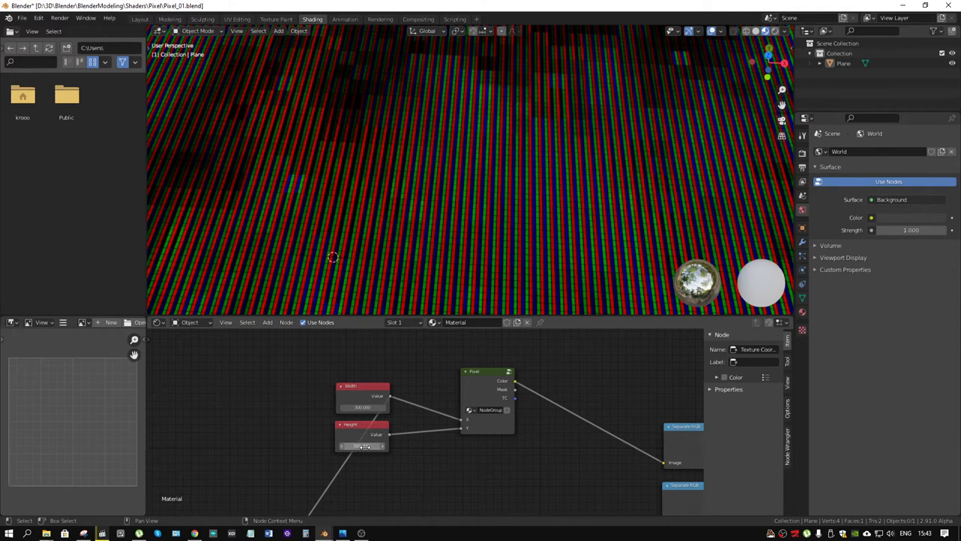
{"action": "left_click", "coordinate": [363, 447]}
{"action": "key", "text": "Return"}
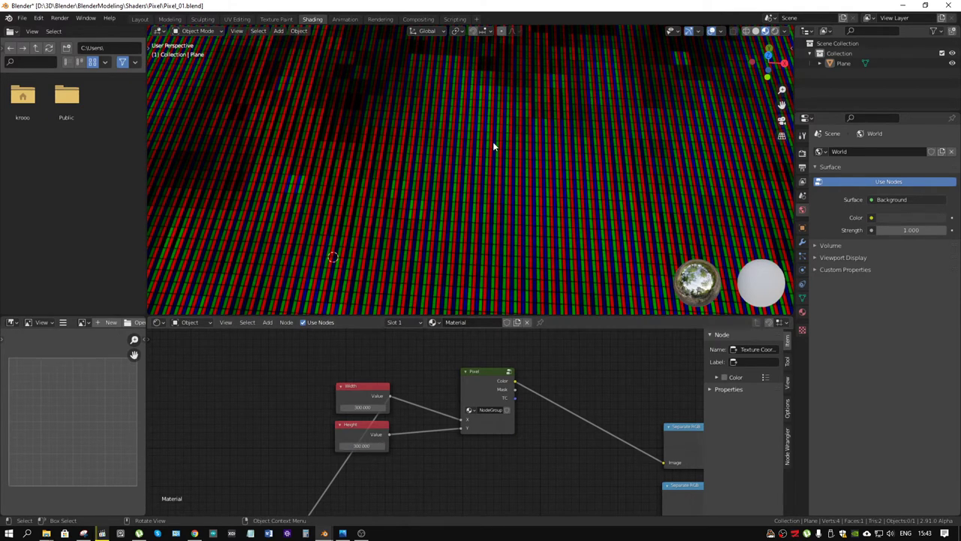
{"action": "left_click", "coordinate": [362, 408]}
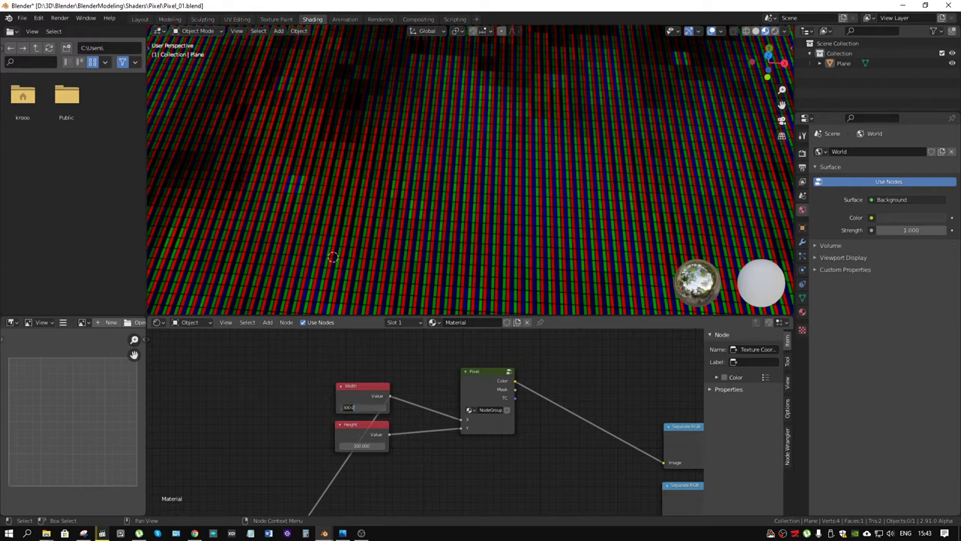
{"action": "key", "text": "Return"}
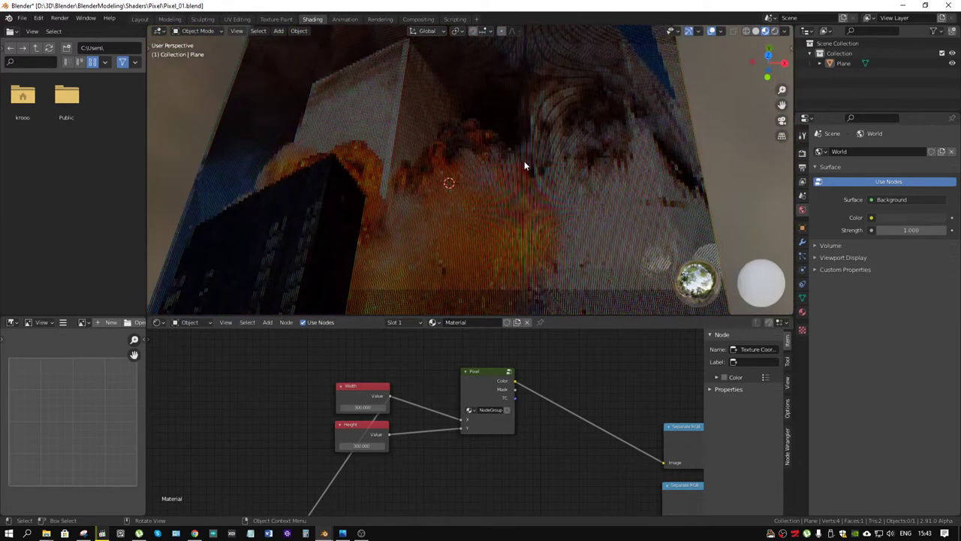
Try a Width of 50, then set both Width and Height to 100
{"action": "left_click", "coordinate": [361, 407]}
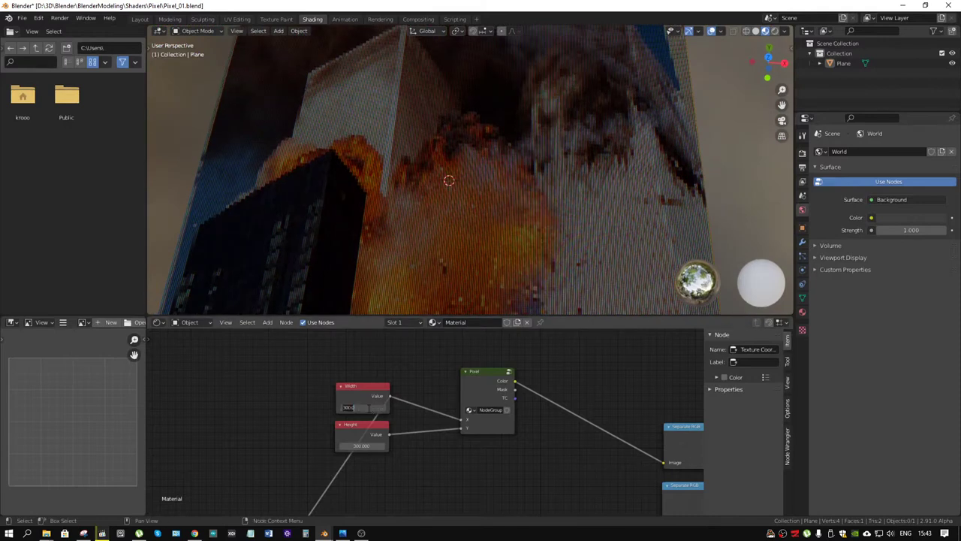
{"action": "type", "text": "50"}
{"action": "key", "text": "Return"}
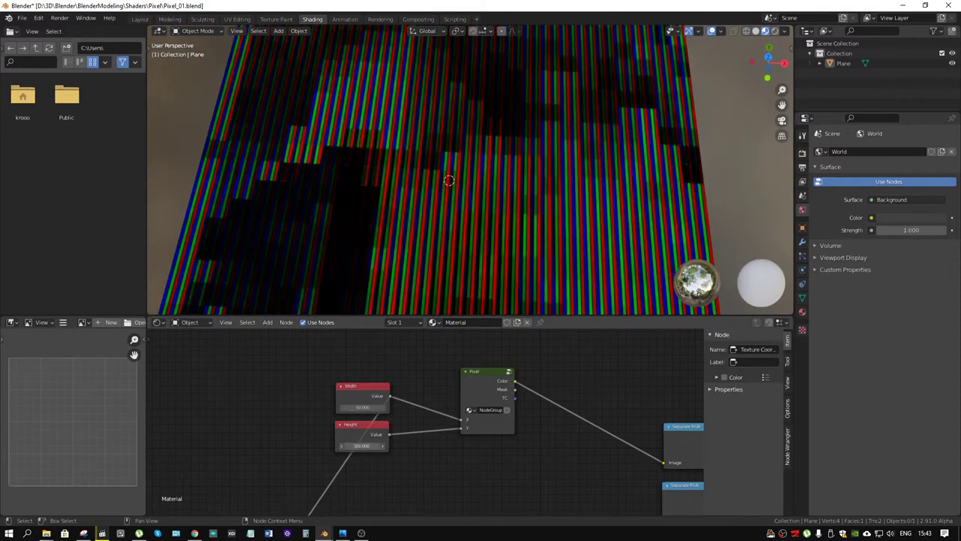
{"action": "scroll", "coordinate": [447, 223], "scroll_direction": "down", "scroll_amount": 5}
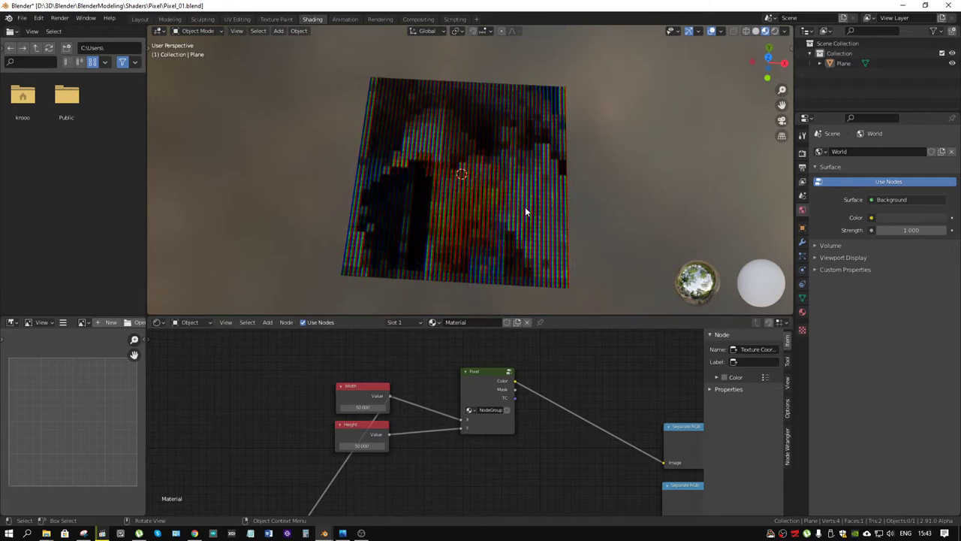
{"action": "mouse_move", "coordinate": [525, 207]}
{"action": "middle_mouse_down"}
{"action": "mouse_move", "coordinate": [520, 215]}
{"action": "mouse_move", "coordinate": [507, 204]}
{"action": "mouse_move", "coordinate": [495, 226]}
{"action": "middle_mouse_up"}
{"action": "scroll", "coordinate": [512, 199], "scroll_direction": "up", "scroll_amount": 5}
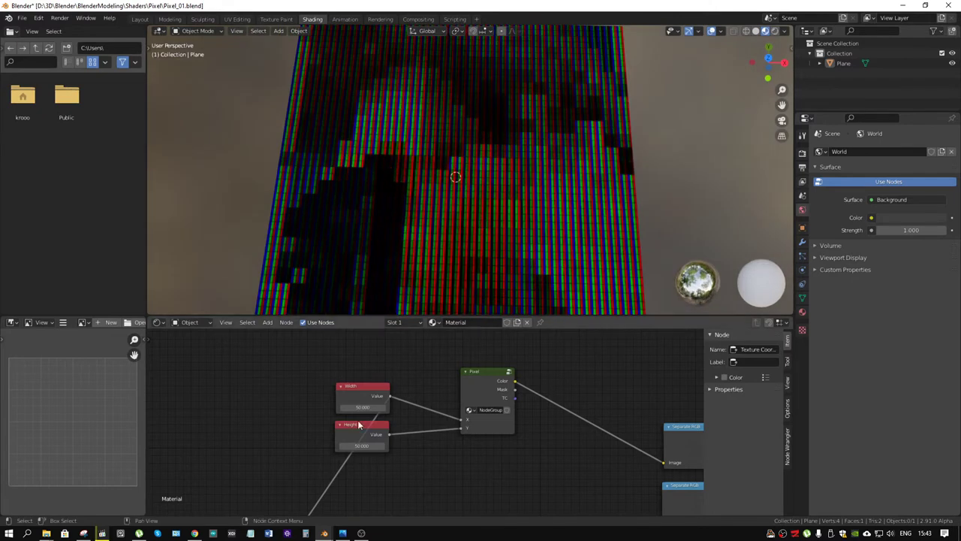
{"action": "type", "text": "00"}
{"action": "key", "text": "Return"}
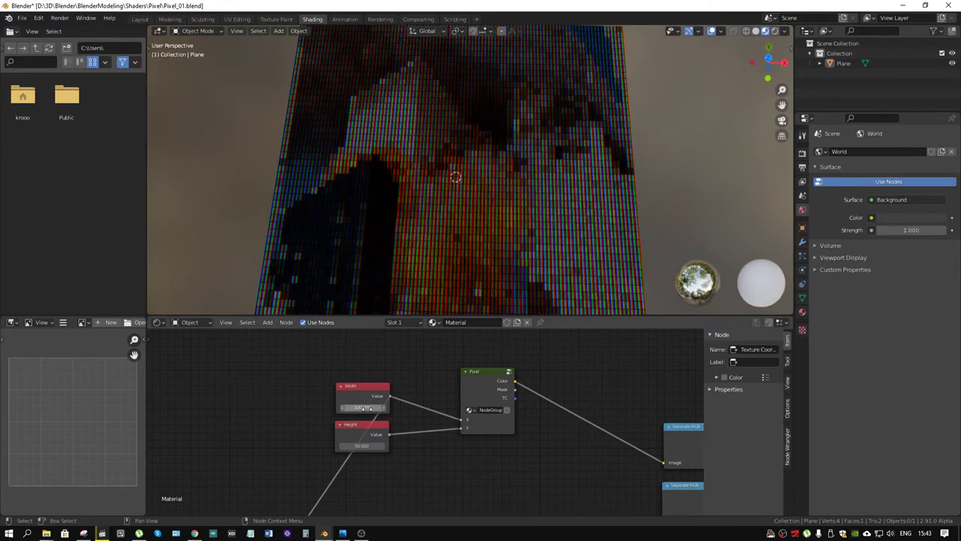
{"action": "left_click", "coordinate": [361, 445]}
{"action": "type", "text": "0"}
{"action": "key", "text": "Return"}
{"action": "middle_click_drag", "start_coordinate": [415, 195], "coordinate": [470, 164]}
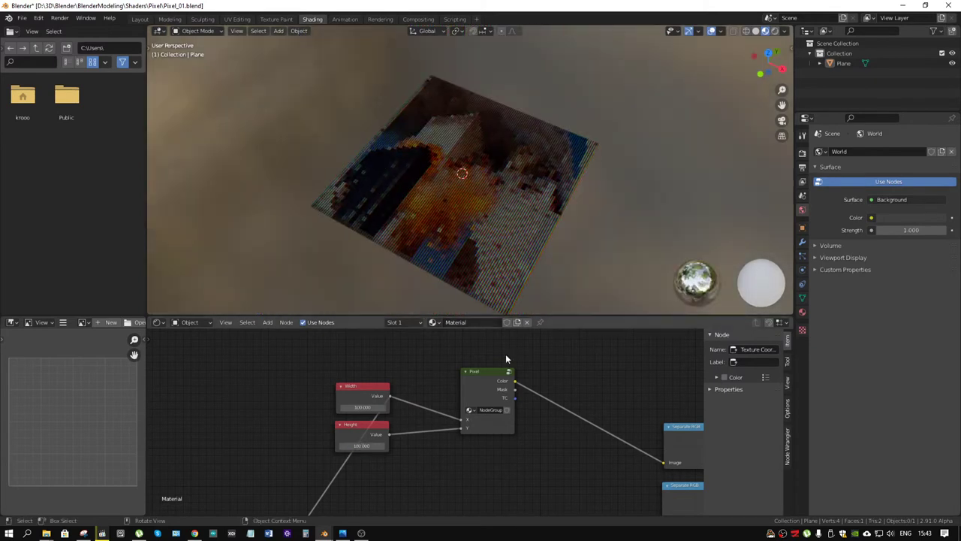
{"action": "scroll", "coordinate": [505, 358], "scroll_direction": "down", "scroll_amount": 2}
{"action": "middle_click_drag", "start_coordinate": [515, 457], "coordinate": [481, 383]}
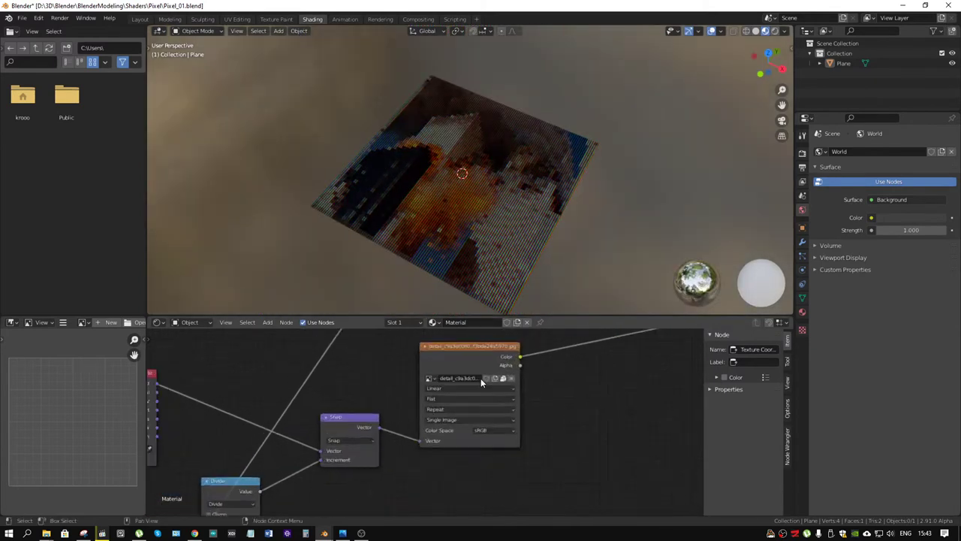
{"action": "scroll", "coordinate": [481, 378], "scroll_direction": "up", "scroll_amount": 3}
{"action": "scroll", "coordinate": [480, 376], "scroll_direction": "down", "scroll_amount": 1}
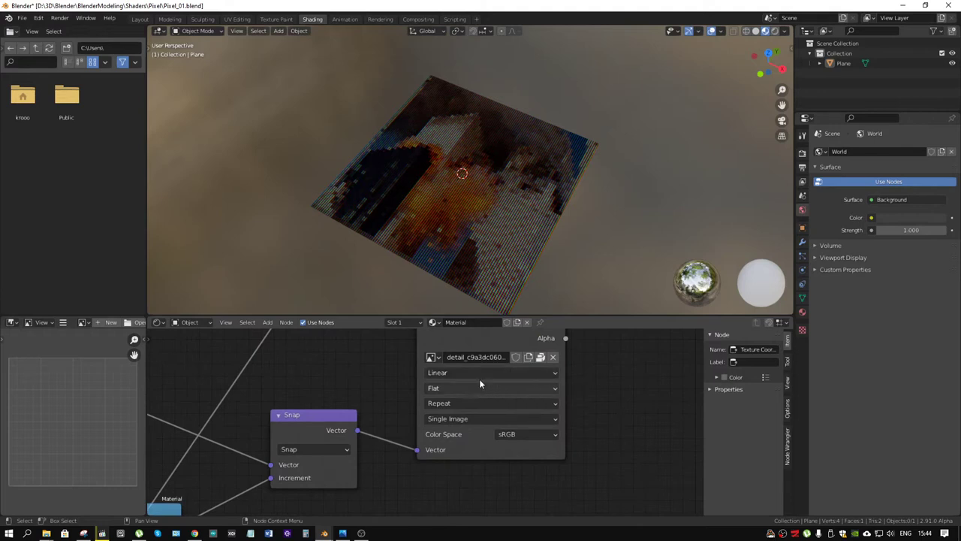
{"action": "middle_click_drag", "start_coordinate": [338, 422], "coordinate": [593, 413]}
{"action": "scroll", "coordinate": [481, 429], "scroll_direction": "down", "scroll_amount": 2}
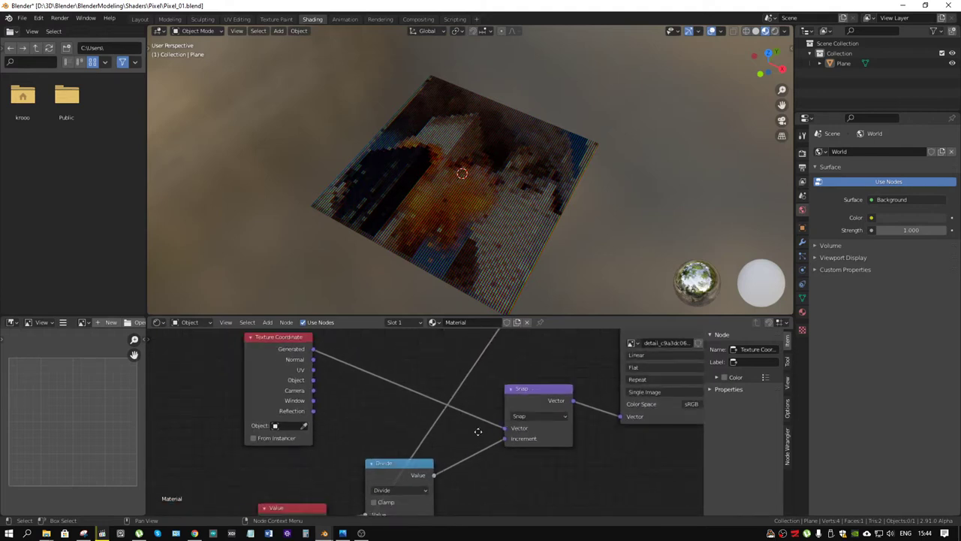
{"action": "middle_click_drag", "start_coordinate": [481, 429], "coordinate": [443, 418]}
{"action": "scroll", "coordinate": [443, 418], "scroll_direction": "down", "scroll_amount": 1}
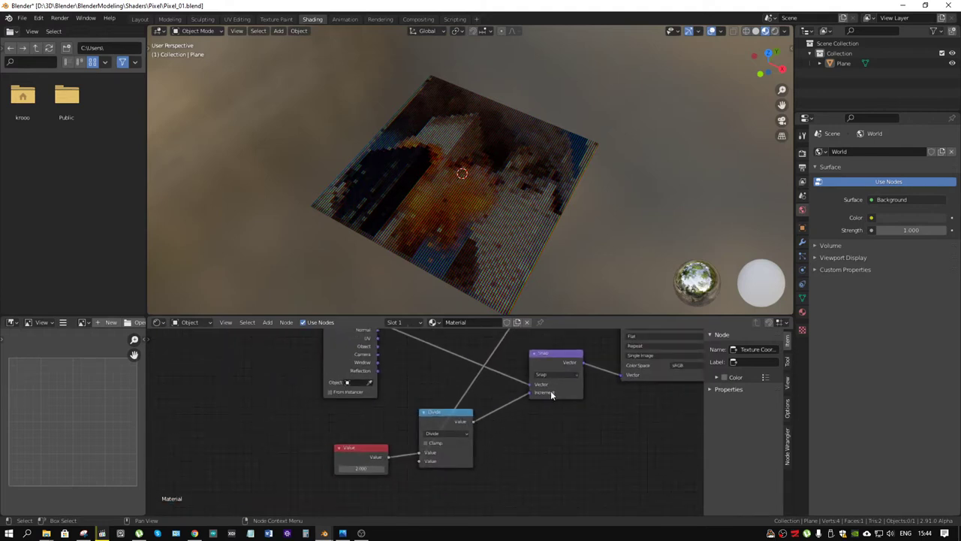
{"action": "scroll", "coordinate": [551, 394], "scroll_direction": "down", "scroll_amount": 2}
{"action": "mouse_move", "coordinate": [551, 395]}
{"action": "middle_mouse_down"}
{"action": "mouse_move", "coordinate": [489, 386]}
{"action": "mouse_move", "coordinate": [435, 412]}
{"action": "middle_mouse_up"}
{"action": "scroll", "coordinate": [440, 367], "scroll_direction": "up", "scroll_amount": 1}
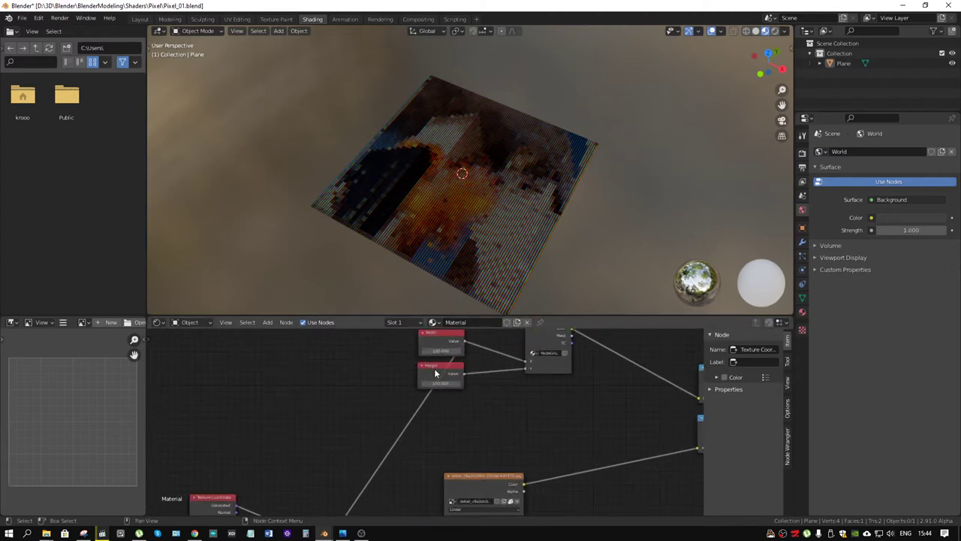
{"action": "middle_click_drag", "start_coordinate": [458, 470], "coordinate": [518, 342]}
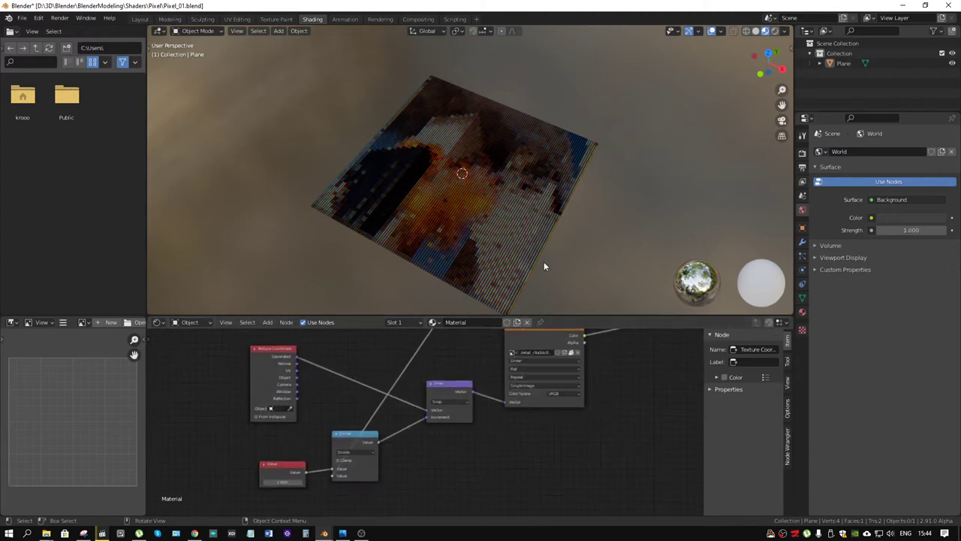
{"action": "middle_click_drag", "start_coordinate": [544, 261], "coordinate": [500, 241]}
{"action": "scroll", "coordinate": [477, 198], "scroll_direction": "up", "scroll_amount": 5}
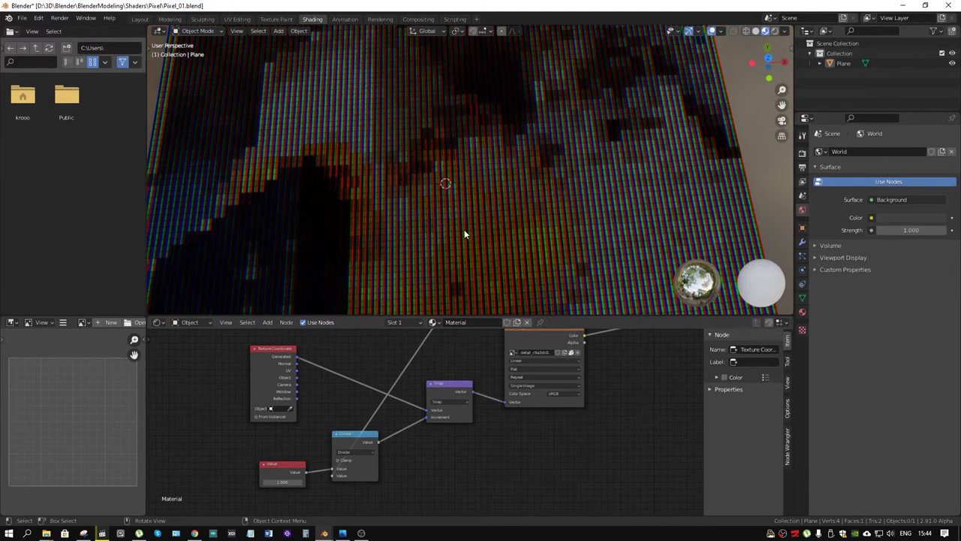
Set the Width and Height Value nodes both to 1000
{"action": "mouse_move", "coordinate": [518, 337]}
{"action": "middle_mouse_down"}
{"action": "mouse_move", "coordinate": [427, 421]}
{"action": "mouse_move", "coordinate": [412, 422]}
{"action": "middle_mouse_up"}
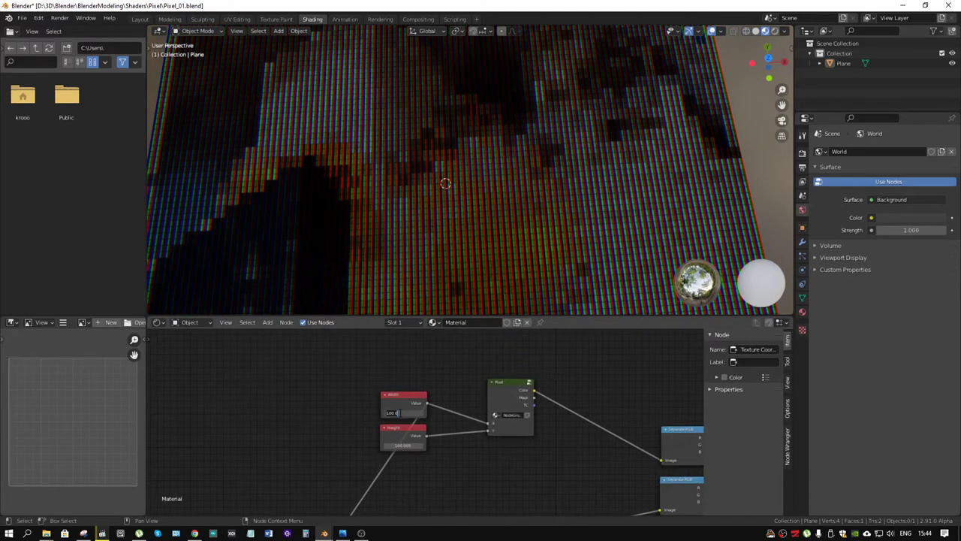
{"action": "key", "text": "Return"}
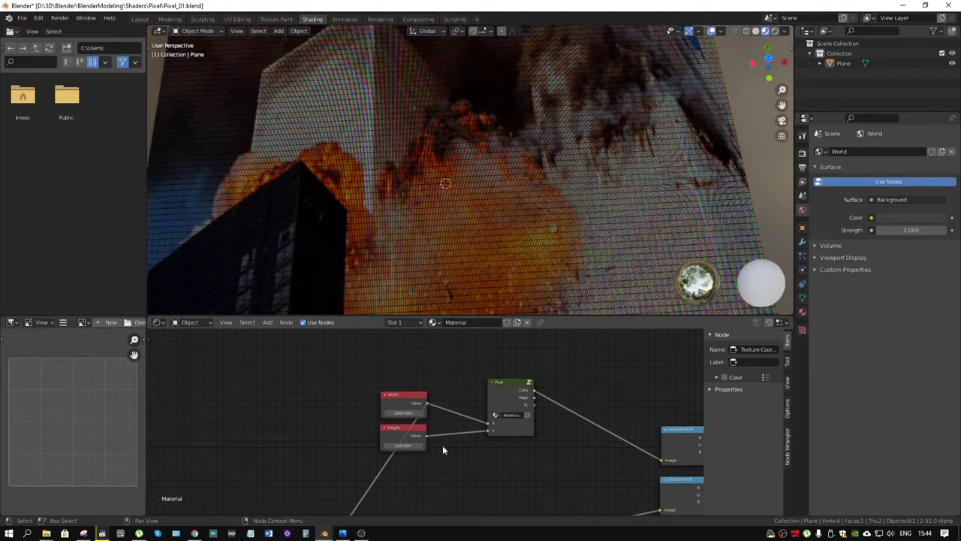
{"action": "left_click", "coordinate": [404, 445]}
{"action": "type", "text": "00"}
{"action": "key", "text": "Return"}
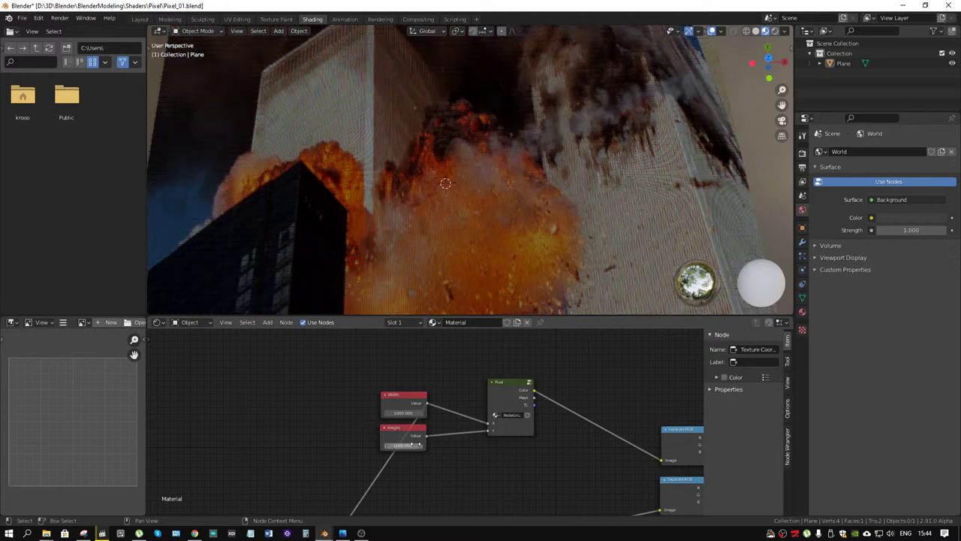
Orbit and zoom around the plane to inspect the fine 1000-pixel mosaic
{"action": "mouse_move", "coordinate": [426, 208]}
{"action": "middle_mouse_down"}
{"action": "mouse_move", "coordinate": [489, 182]}
{"action": "mouse_move", "coordinate": [482, 199]}
{"action": "mouse_move", "coordinate": [490, 196]}
{"action": "mouse_move", "coordinate": [475, 159]}
{"action": "mouse_move", "coordinate": [449, 188]}
{"action": "middle_mouse_up"}
{"action": "scroll", "coordinate": [449, 188], "scroll_direction": "up", "scroll_amount": 3}
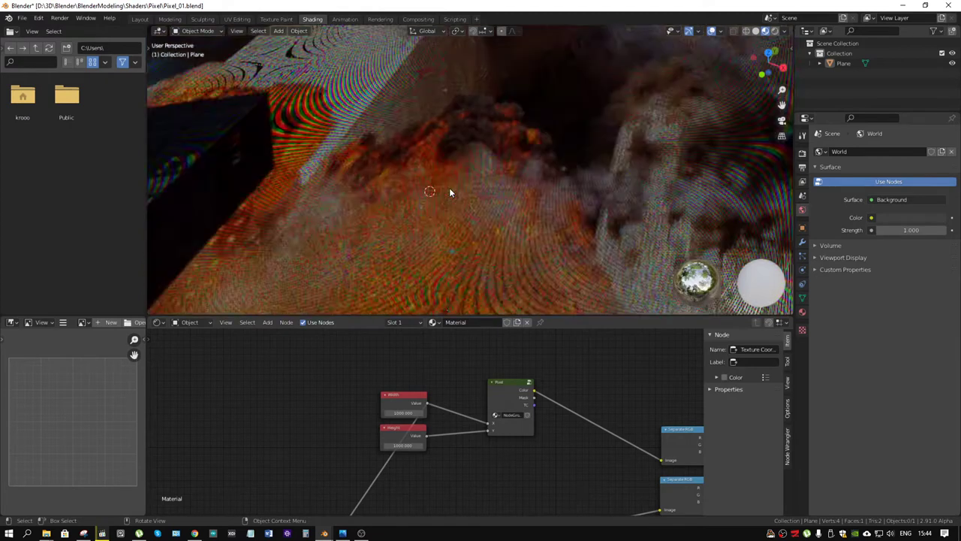
{"action": "scroll", "coordinate": [449, 187], "scroll_direction": "up", "scroll_amount": 3}
{"action": "scroll", "coordinate": [449, 188], "scroll_direction": "up", "scroll_amount": 3}
{"action": "scroll", "coordinate": [449, 188], "scroll_direction": "up", "scroll_amount": 2}
{"action": "scroll", "coordinate": [449, 188], "scroll_direction": "down", "scroll_amount": 3}
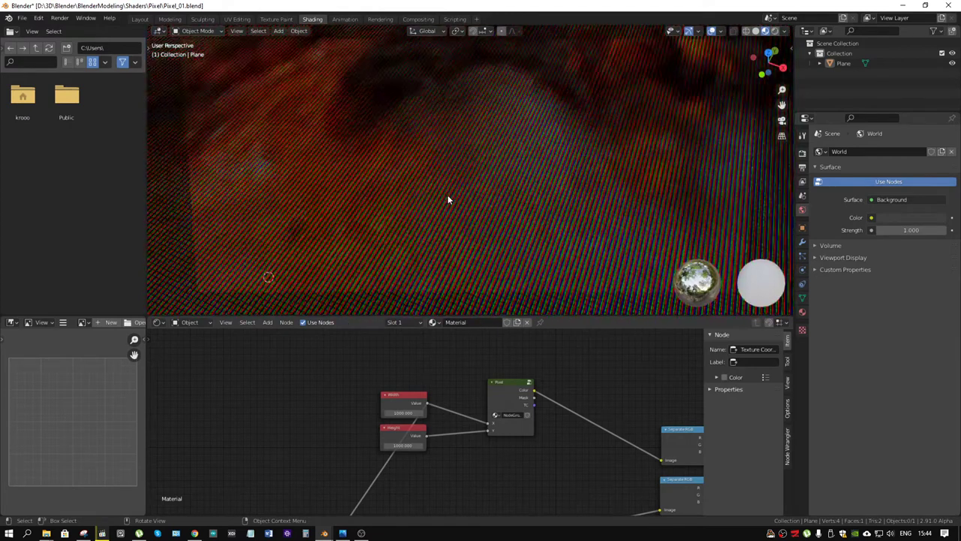
{"action": "scroll", "coordinate": [457, 192], "scroll_direction": "down", "scroll_amount": 3}
{"action": "scroll", "coordinate": [458, 191], "scroll_direction": "down", "scroll_amount": 3}
{"action": "scroll", "coordinate": [459, 191], "scroll_direction": "down", "scroll_amount": 2}
{"action": "mouse_move", "coordinate": [458, 191]}
{"action": "middle_mouse_down"}
{"action": "mouse_move", "coordinate": [478, 194]}
{"action": "mouse_move", "coordinate": [488, 222]}
{"action": "middle_mouse_up"}
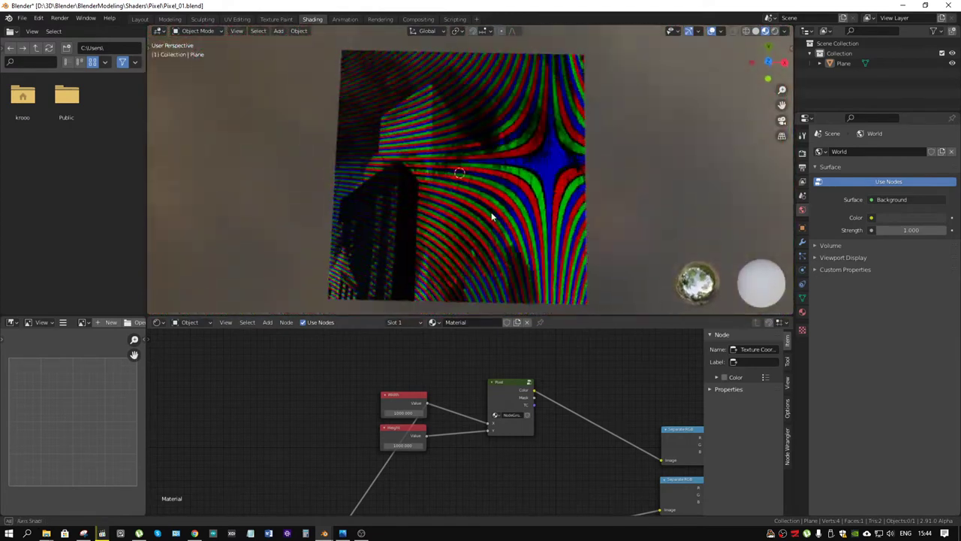
{"action": "scroll", "coordinate": [488, 223], "scroll_direction": "up", "scroll_amount": 2}
{"action": "scroll", "coordinate": [488, 222], "scroll_direction": "up", "scroll_amount": 2}
Enter a lower Width value and start lowering the Height too
{"action": "left_click", "coordinate": [406, 413]}
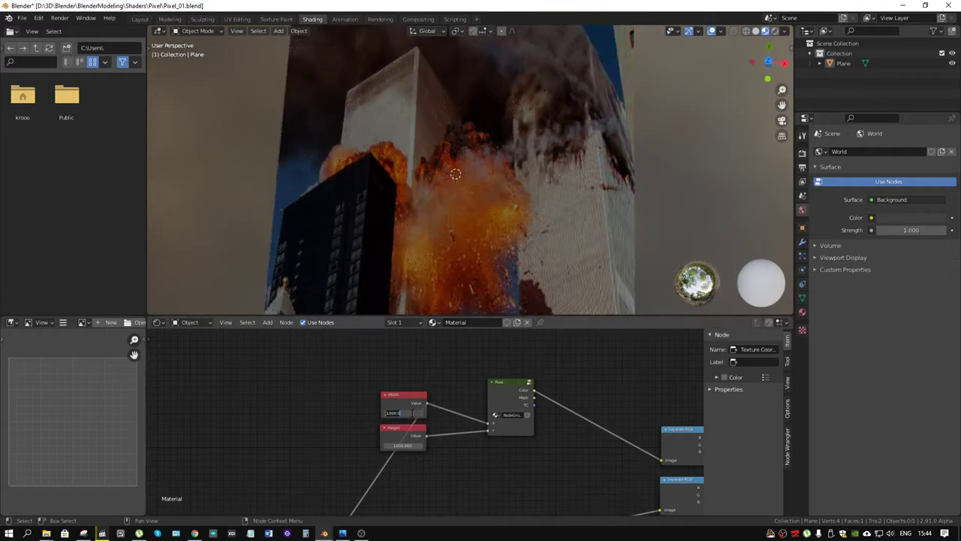
{"action": "type", "text": "200"}
{"action": "key", "text": "Return"}
{"action": "left_click", "coordinate": [400, 446]}
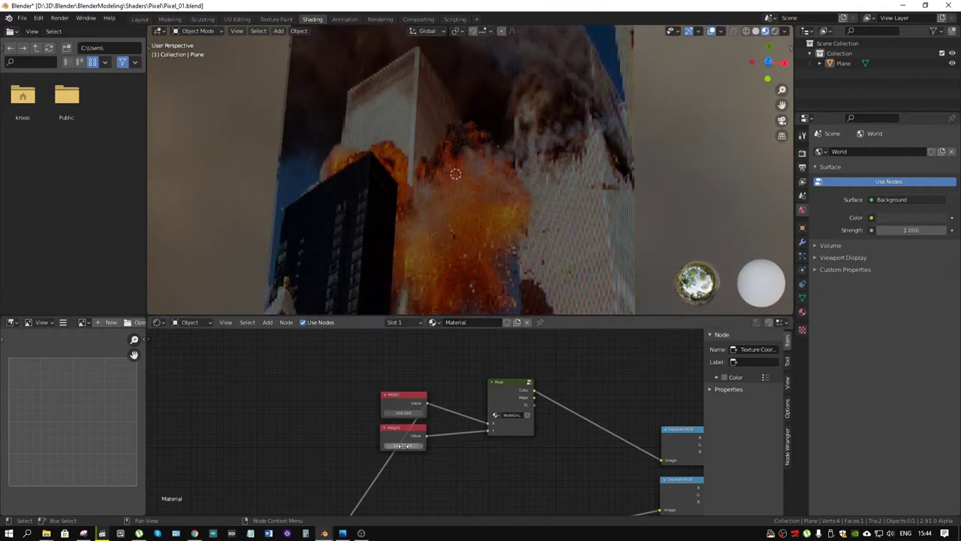
Confirm the lower Height value and step inside the Pixel node group
{"action": "type", "text": "10"}
{"action": "key", "text": "Return"}
{"action": "key", "text": "Tab"}
{"action": "middle_click_drag", "start_coordinate": [496, 386], "coordinate": [611, 390]}
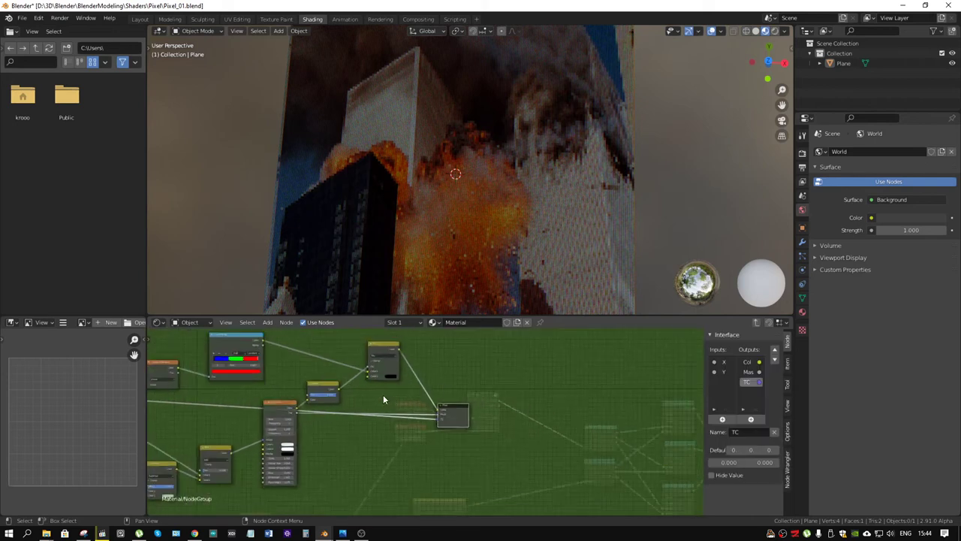
{"action": "middle_click_drag", "start_coordinate": [453, 405], "coordinate": [543, 392]}
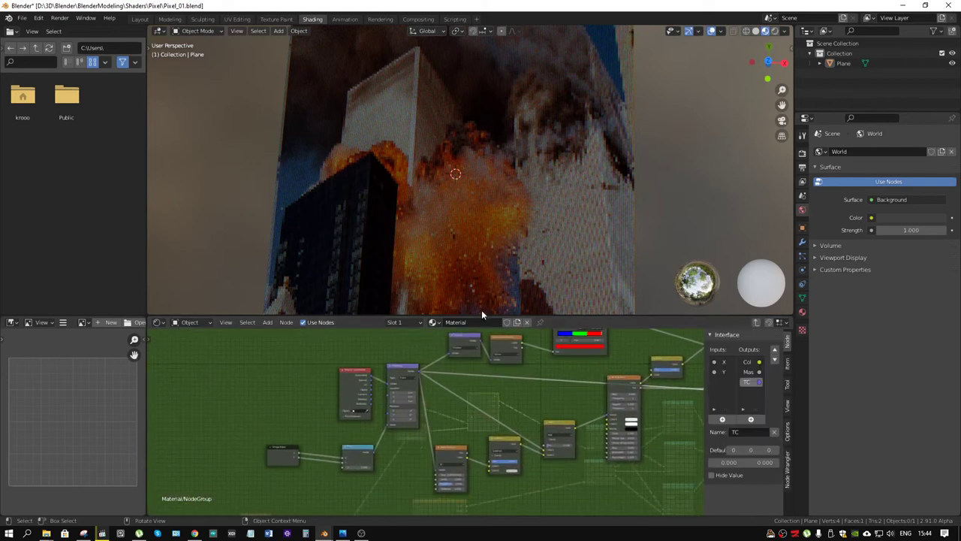
Enlarge the node editor and survey the ColorRamp, Gradient and Brick Texture nodes
{"action": "left_click_drag", "start_coordinate": [480, 311], "coordinate": [481, 113]}
{"action": "scroll", "coordinate": [371, 317], "scroll_direction": "up", "scroll_amount": 2}
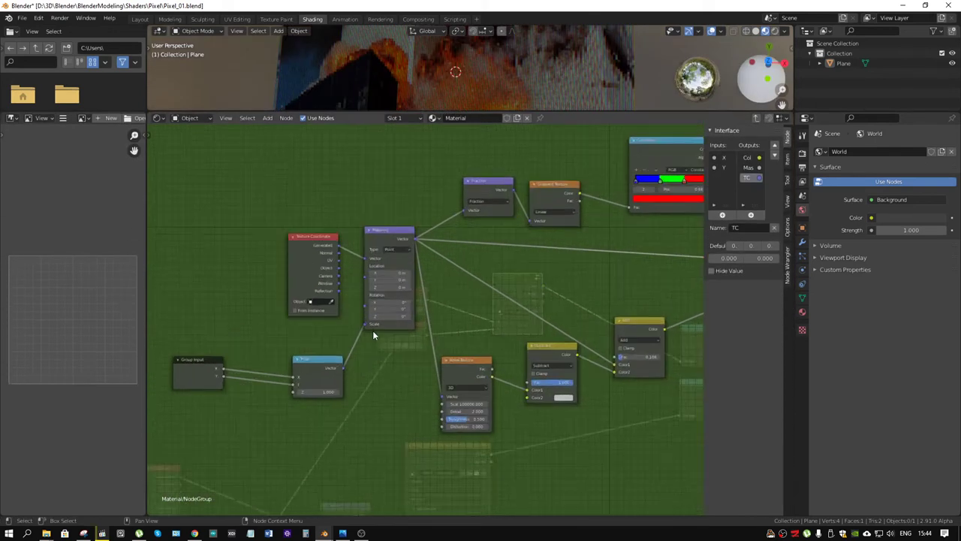
{"action": "scroll", "coordinate": [372, 331], "scroll_direction": "up", "scroll_amount": 2}
{"action": "middle_click_drag", "start_coordinate": [368, 344], "coordinate": [518, 345]}
{"action": "mouse_move", "coordinate": [618, 297]}
{"action": "middle_mouse_down"}
{"action": "mouse_move", "coordinate": [480, 332]}
{"action": "mouse_move", "coordinate": [442, 328]}
{"action": "middle_mouse_up"}
{"action": "scroll", "coordinate": [466, 328], "scroll_direction": "down", "scroll_amount": 1}
{"action": "middle_click_drag", "start_coordinate": [549, 326], "coordinate": [421, 297]}
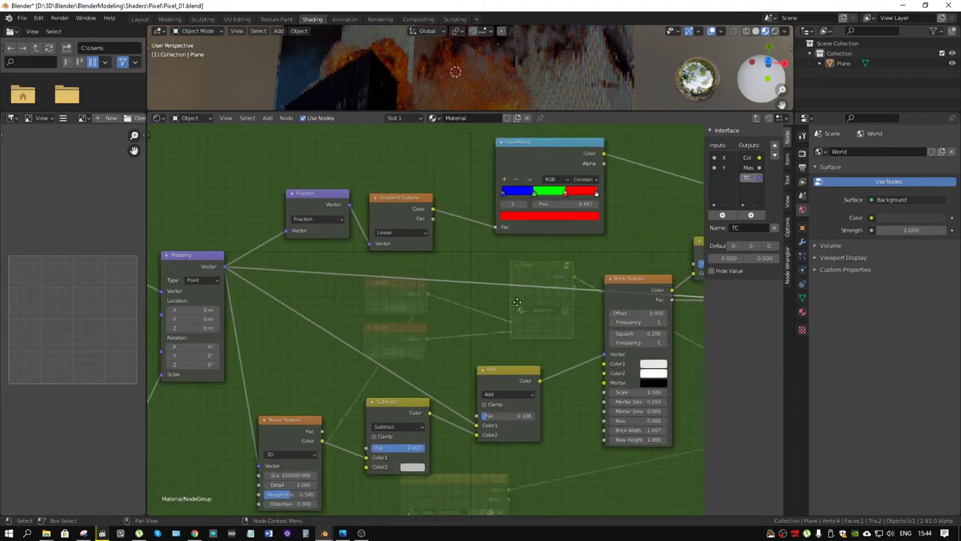
{"action": "scroll", "coordinate": [497, 302], "scroll_direction": "down", "scroll_amount": 1}
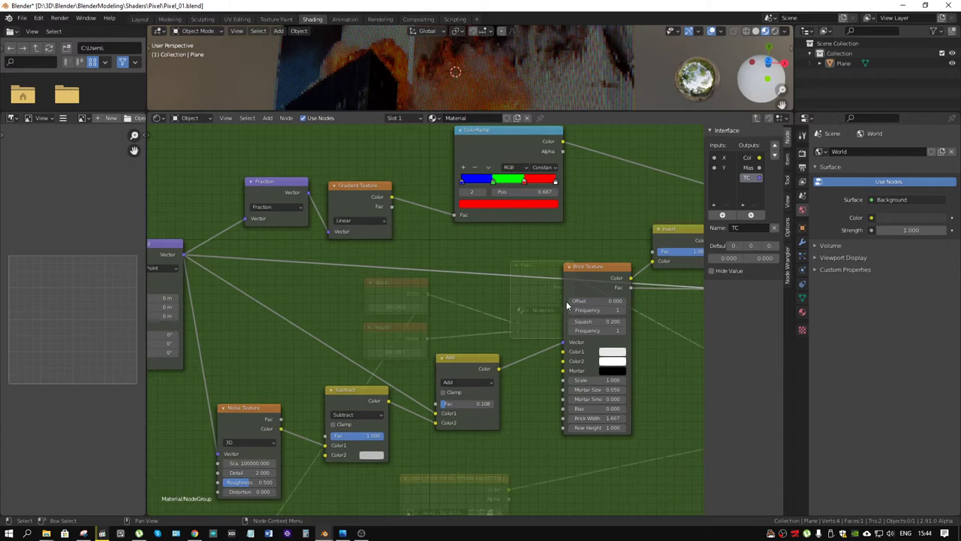
{"action": "middle_click_drag", "start_coordinate": [605, 303], "coordinate": [479, 315]}
{"action": "middle_click_drag", "start_coordinate": [554, 316], "coordinate": [505, 340]}
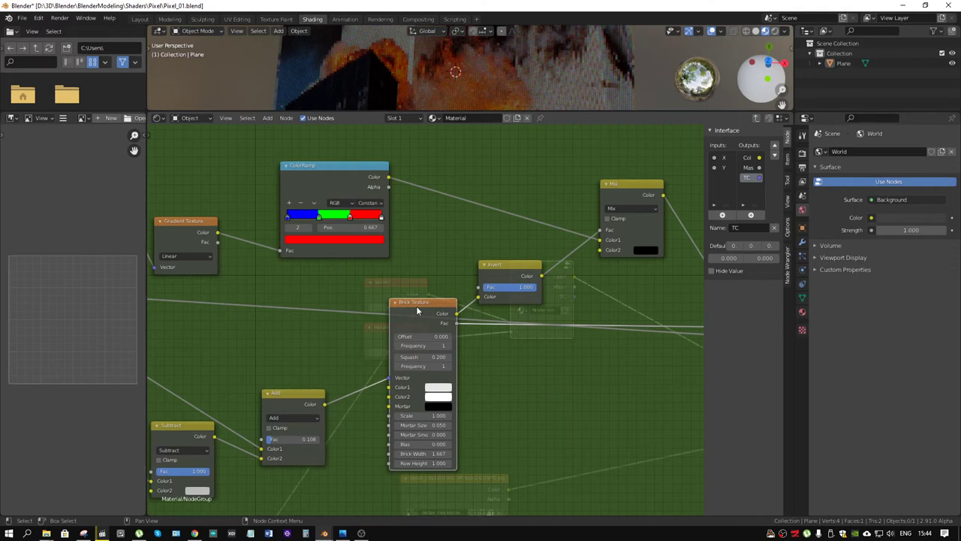
{"action": "left_click", "coordinate": [417, 303], "text": "ctrl+shift"}
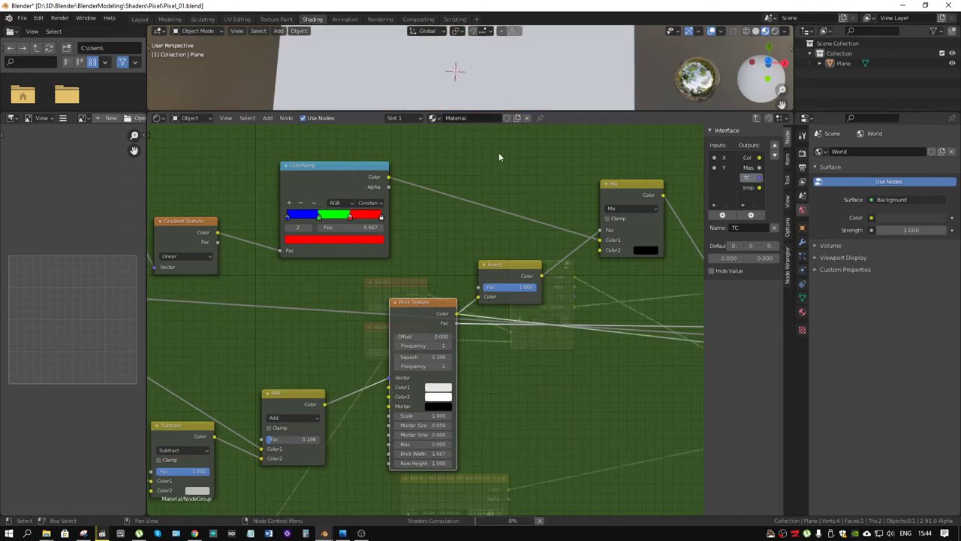
{"action": "left_click_drag", "start_coordinate": [485, 112], "coordinate": [480, 219]}
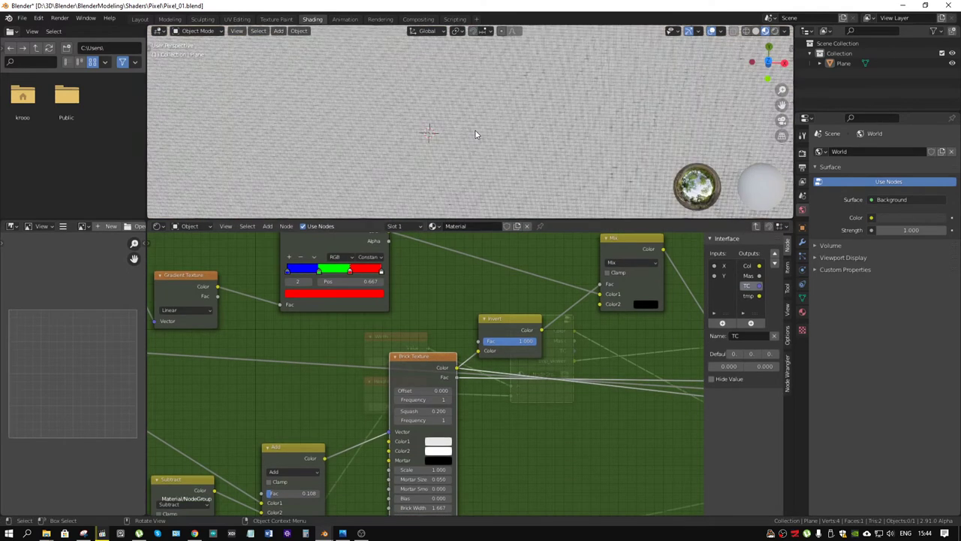
{"action": "middle_click_drag", "start_coordinate": [217, 510], "coordinate": [491, 416]}
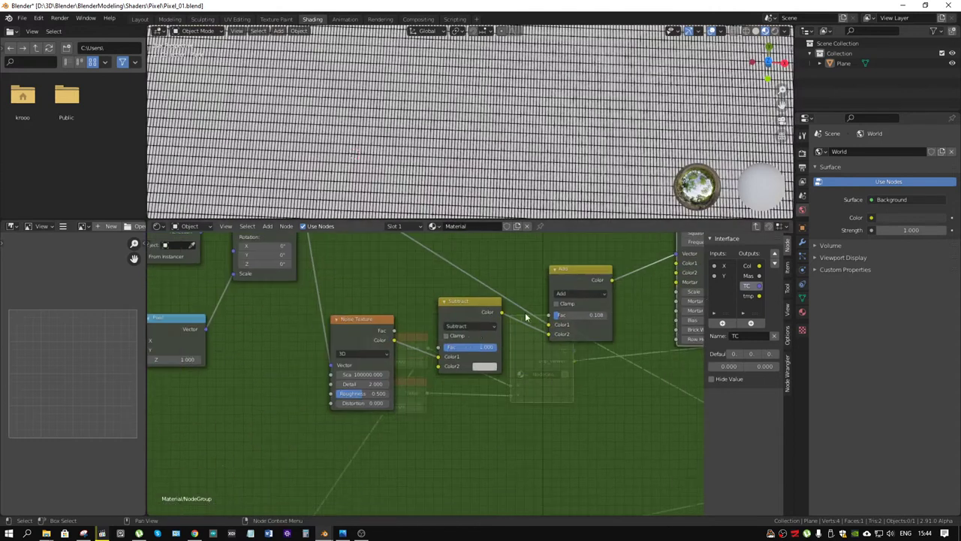
{"action": "scroll", "coordinate": [492, 416], "scroll_direction": "down", "scroll_amount": 2}
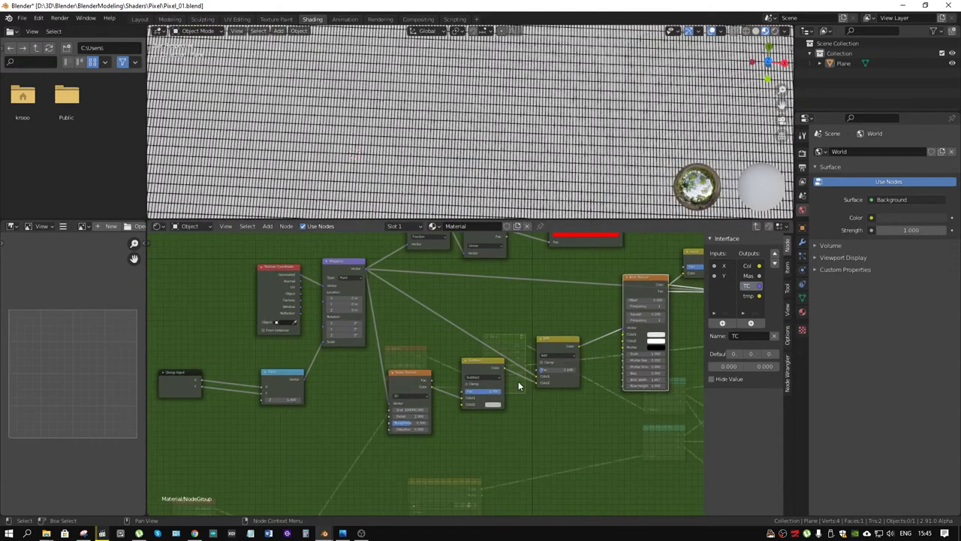
{"action": "middle_click_drag", "start_coordinate": [518, 385], "coordinate": [402, 337]}
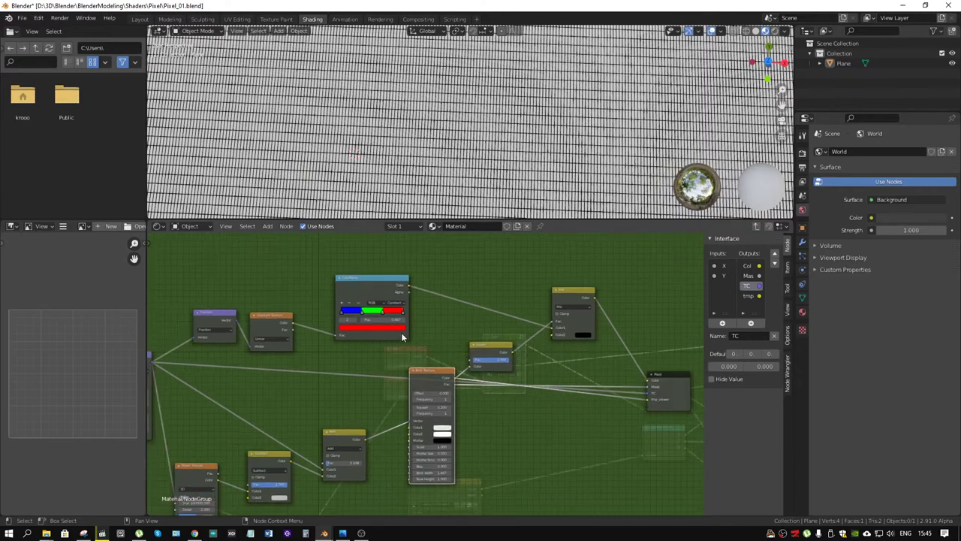
{"action": "scroll", "coordinate": [402, 337], "scroll_direction": "up", "scroll_amount": 2}
{"action": "middle_click_drag", "start_coordinate": [299, 341], "coordinate": [522, 344]}
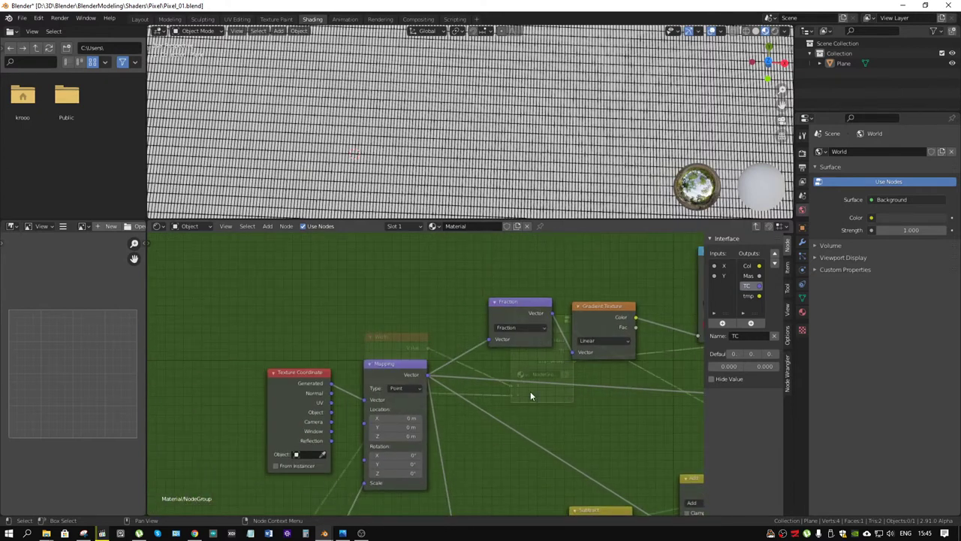
{"action": "middle_click_drag", "start_coordinate": [530, 391], "coordinate": [297, 430]}
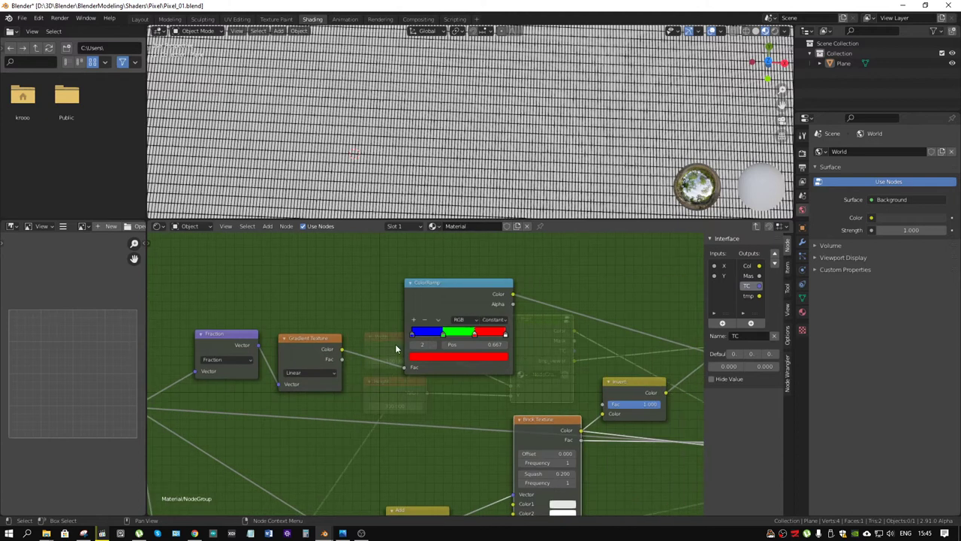
{"action": "middle_click_drag", "start_coordinate": [359, 356], "coordinate": [555, 329]}
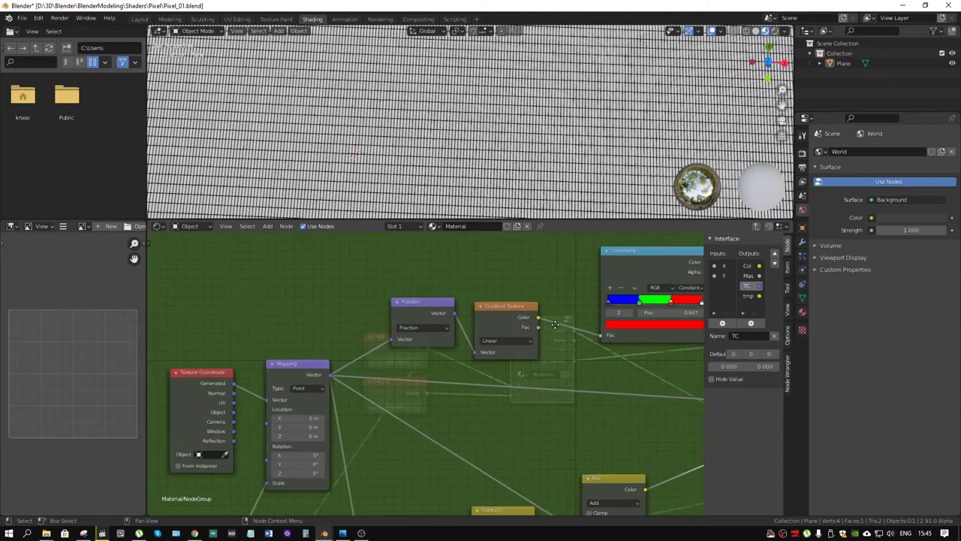
{"action": "mouse_move", "coordinate": [397, 394]}
{"action": "middle_mouse_down"}
{"action": "mouse_move", "coordinate": [472, 343]}
{"action": "mouse_move", "coordinate": [365, 367]}
{"action": "middle_mouse_up"}
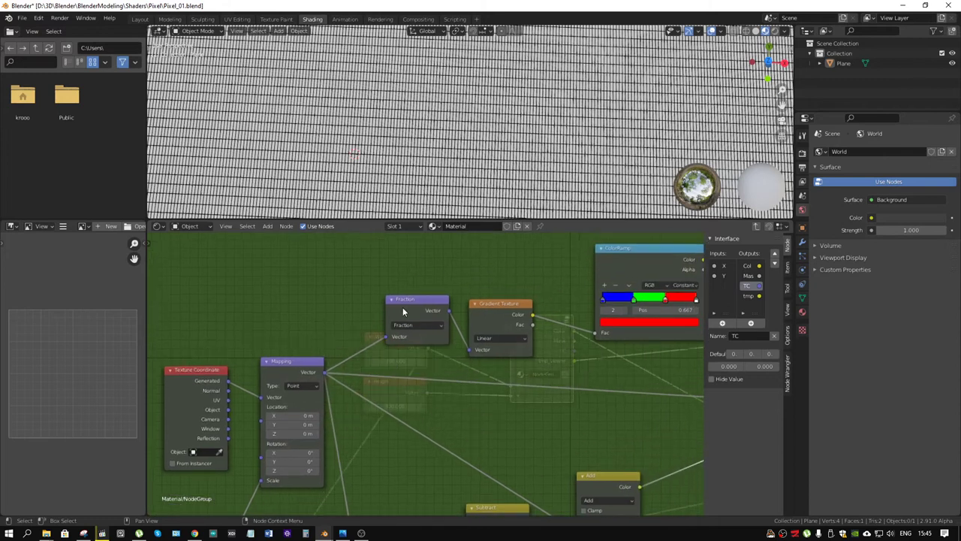
{"action": "scroll", "coordinate": [410, 295], "scroll_direction": "up", "scroll_amount": 2}
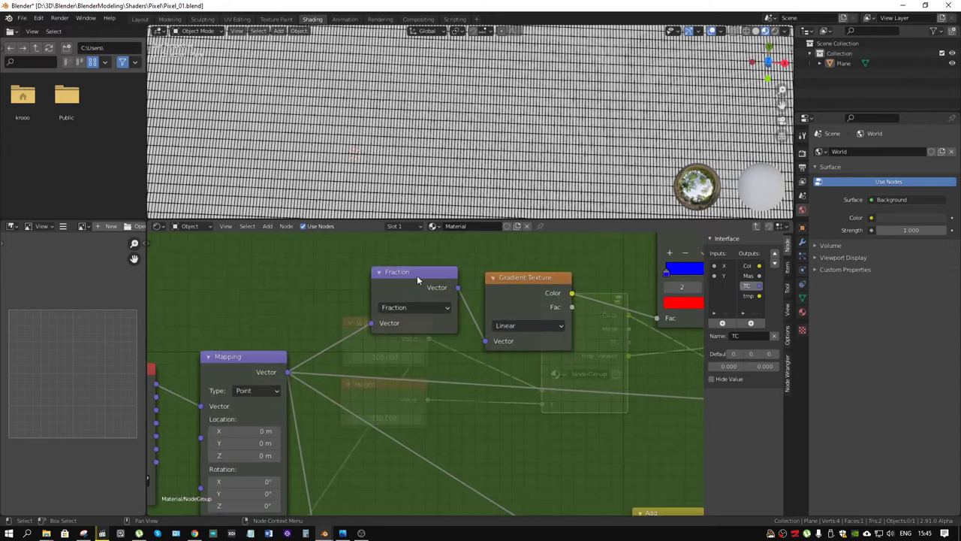
{"action": "scroll", "coordinate": [451, 329], "scroll_direction": "down", "scroll_amount": 2}
{"action": "scroll", "coordinate": [463, 333], "scroll_direction": "down", "scroll_amount": 2}
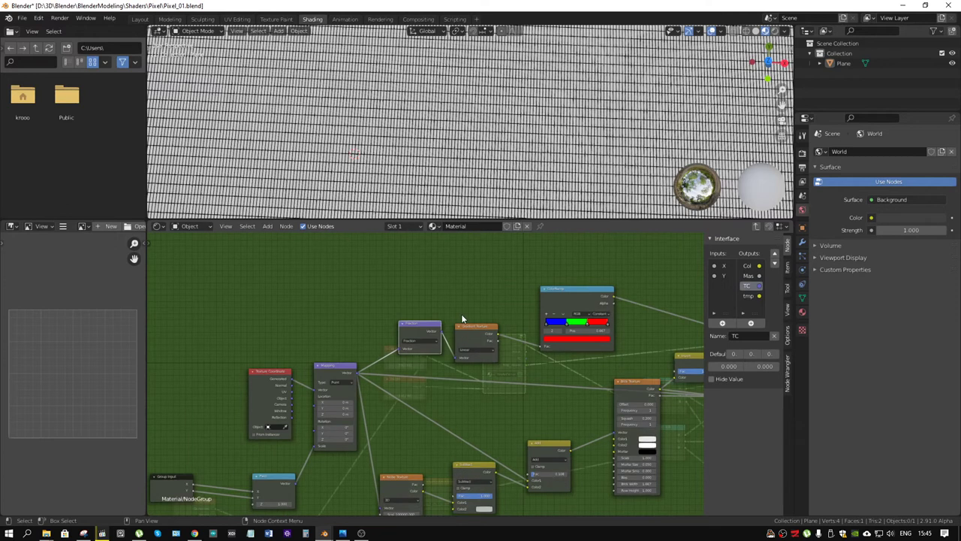
{"action": "scroll", "coordinate": [571, 317], "scroll_direction": "down", "scroll_amount": 3}
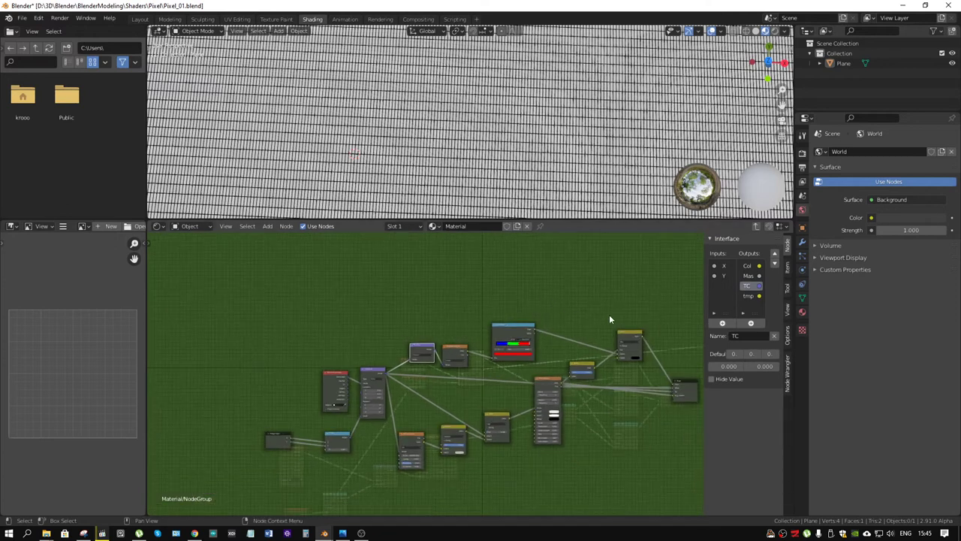
Exit the Pixel group and preview the Combine RGB node on the plane
{"action": "key", "text": "Tab"}
{"action": "middle_click_drag", "start_coordinate": [569, 278], "coordinate": [421, 321]}
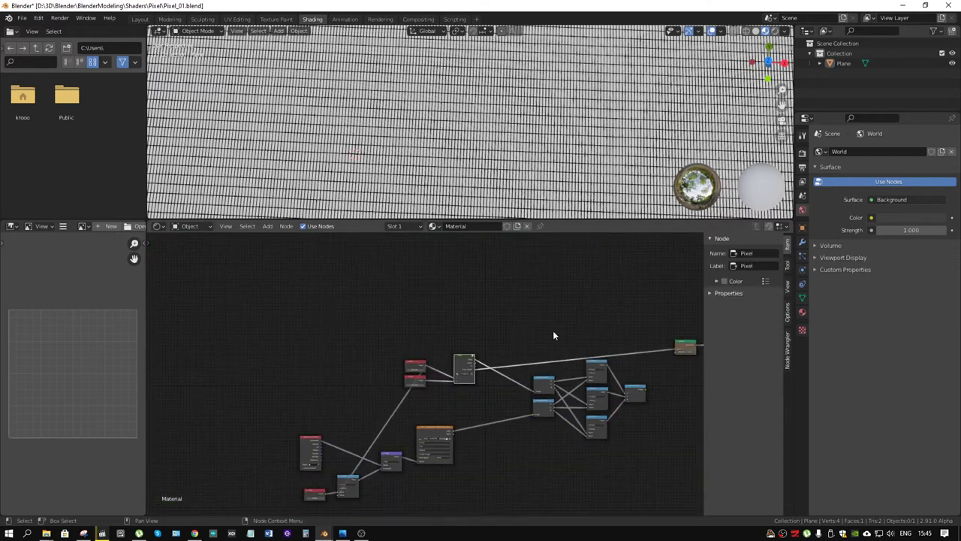
{"action": "left_click", "coordinate": [432, 368], "text": "ctrl+shift"}
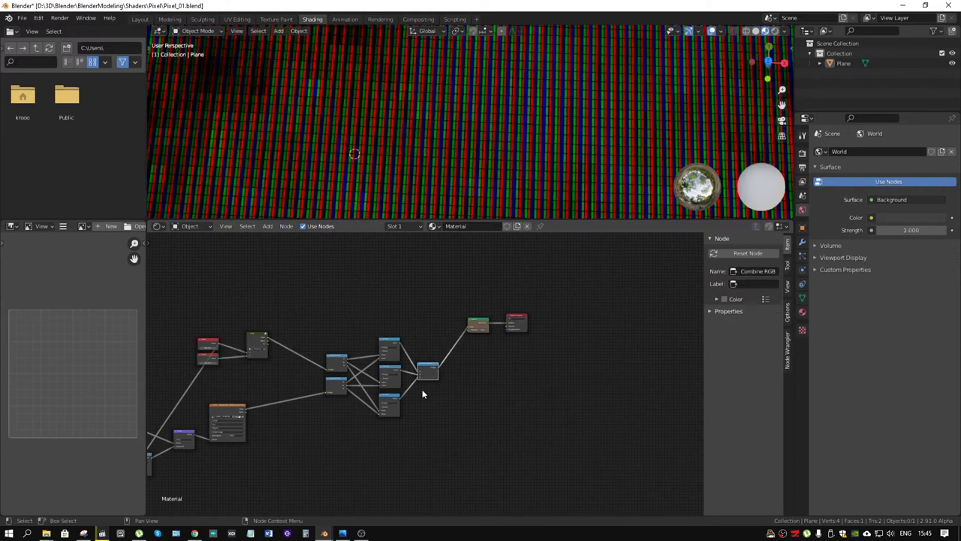
Pan across the material tree to bring the Width and Height nodes into view
{"action": "middle_click_drag", "start_coordinate": [422, 390], "coordinate": [488, 400]}
{"action": "scroll", "coordinate": [488, 400], "scroll_direction": "up", "scroll_amount": 4}
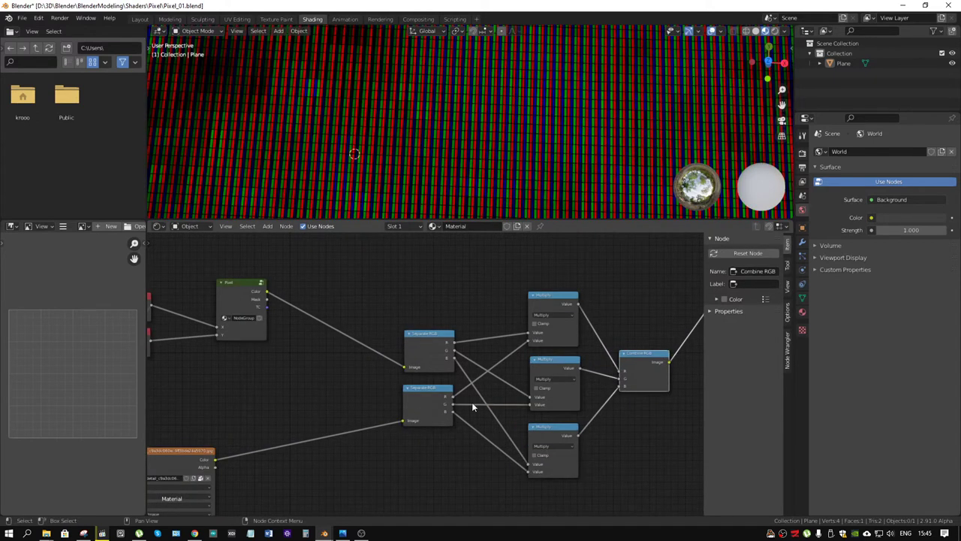
{"action": "middle_click_drag", "start_coordinate": [352, 369], "coordinate": [496, 371]}
{"action": "scroll", "coordinate": [451, 343], "scroll_direction": "down", "scroll_amount": 2}
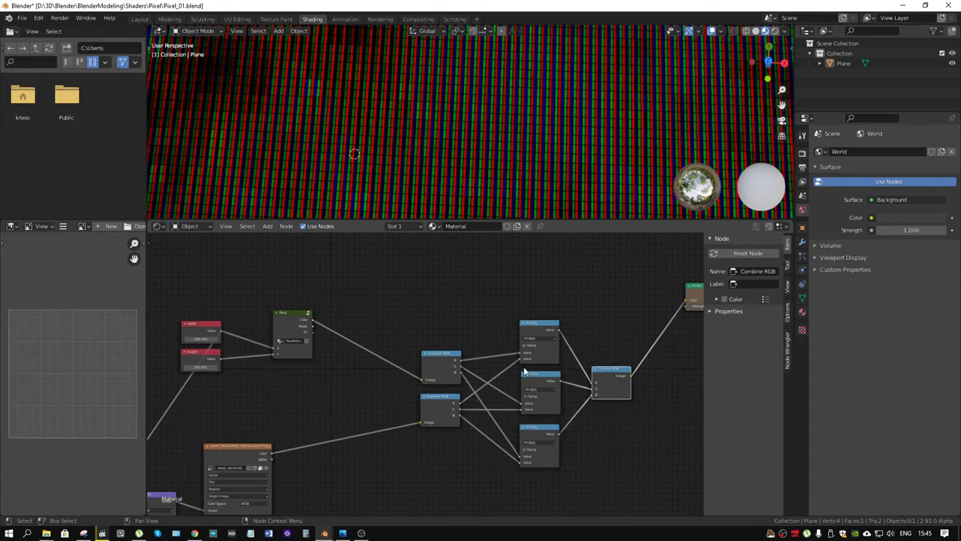
{"action": "scroll", "coordinate": [525, 371], "scroll_direction": "up", "scroll_amount": 2}
{"action": "middle_click_drag", "start_coordinate": [435, 345], "coordinate": [524, 352]}
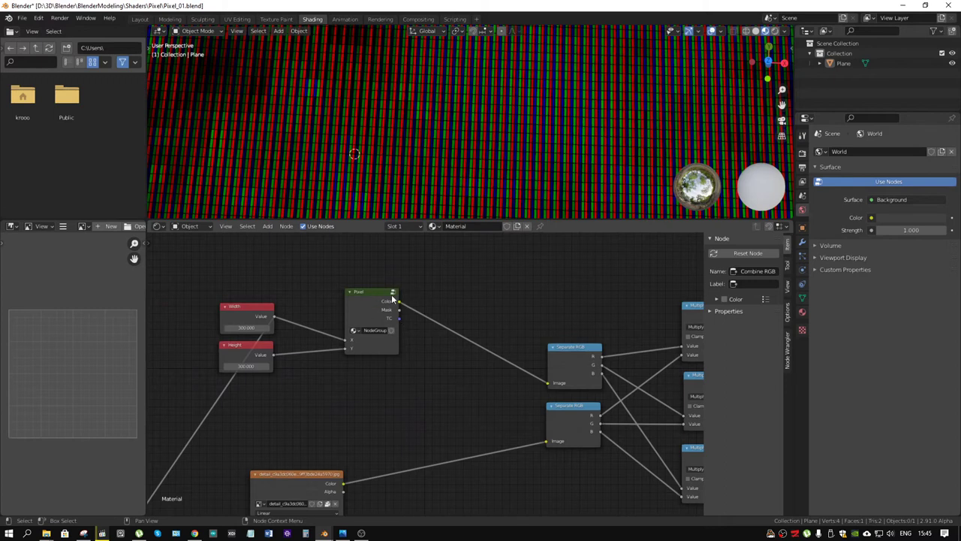
{"action": "scroll", "coordinate": [451, 137], "scroll_direction": "down", "scroll_amount": 3}
Enter 150 for both Width and Height, then orbit around the pixelated plane
{"action": "scroll", "coordinate": [451, 136], "scroll_direction": "down", "scroll_amount": 3}
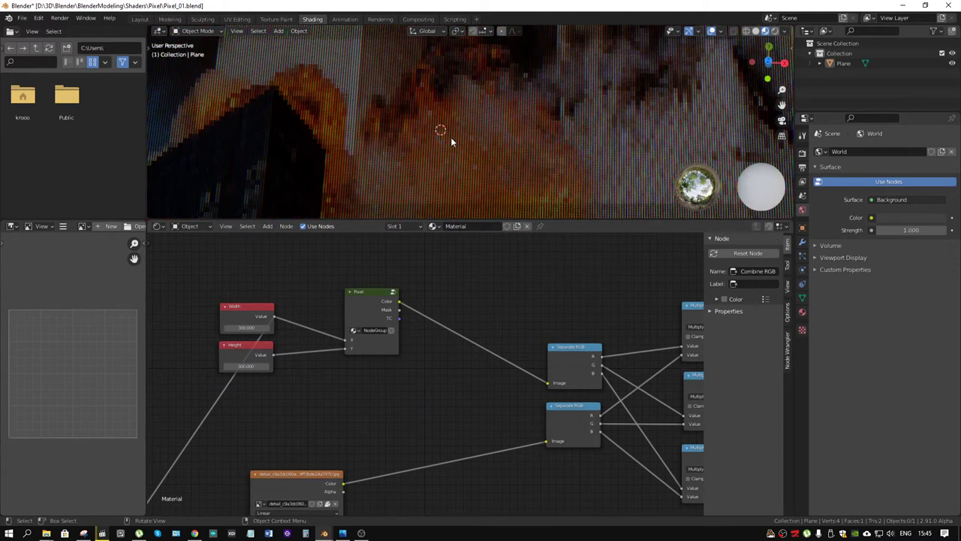
{"action": "mouse_move", "coordinate": [450, 137]}
{"action": "middle_mouse_down"}
{"action": "mouse_move", "coordinate": [481, 134]}
{"action": "mouse_move", "coordinate": [477, 149]}
{"action": "mouse_move", "coordinate": [497, 103]}
{"action": "mouse_move", "coordinate": [492, 89]}
{"action": "mouse_move", "coordinate": [386, 160]}
{"action": "middle_mouse_up"}
{"action": "scroll", "coordinate": [386, 160], "scroll_direction": "up", "scroll_amount": 3}
{"action": "middle_click_drag", "start_coordinate": [306, 368], "coordinate": [415, 362]}
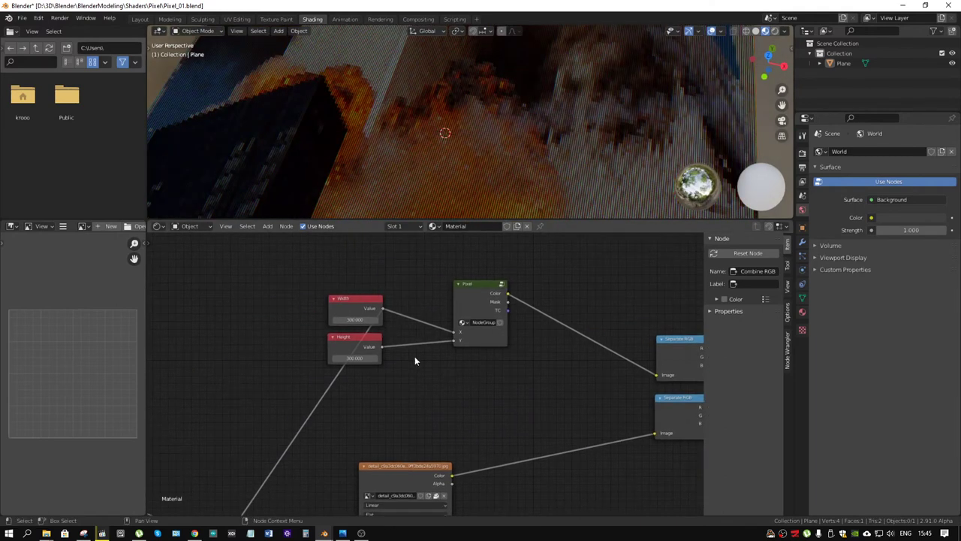
{"action": "left_click", "coordinate": [355, 320]}
{"action": "key", "text": "Return"}
{"action": "left_click", "coordinate": [361, 358]}
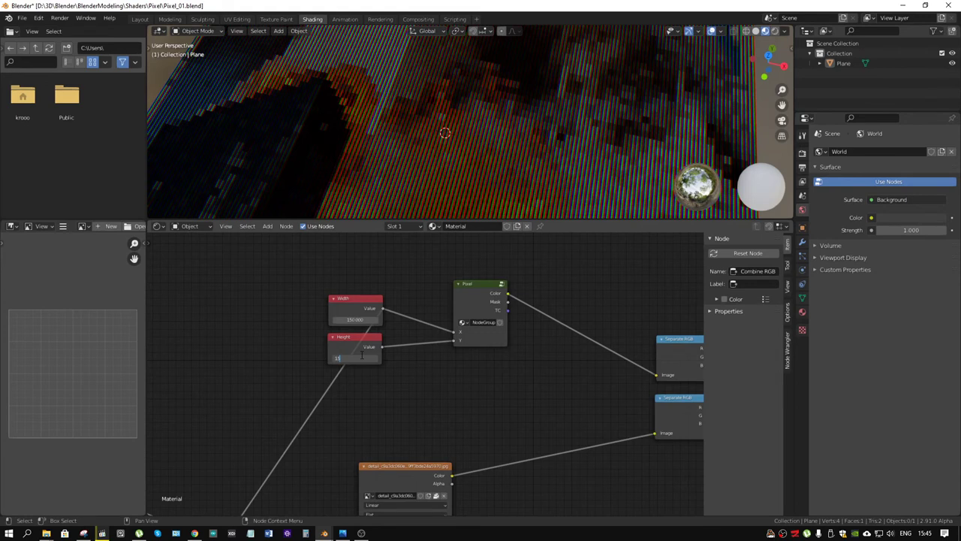
{"action": "type", "text": "0.000"}
{"action": "key", "text": "Return"}
{"action": "mouse_move", "coordinate": [452, 125]}
{"action": "middle_mouse_down"}
{"action": "mouse_move", "coordinate": [491, 140]}
{"action": "mouse_move", "coordinate": [496, 157]}
{"action": "mouse_move", "coordinate": [487, 122]}
{"action": "mouse_move", "coordinate": [530, 125]}
{"action": "middle_mouse_up"}
Show the Eevee Render Properties and toggle Bloom on, then off again
{"action": "left_click", "coordinate": [802, 152]}
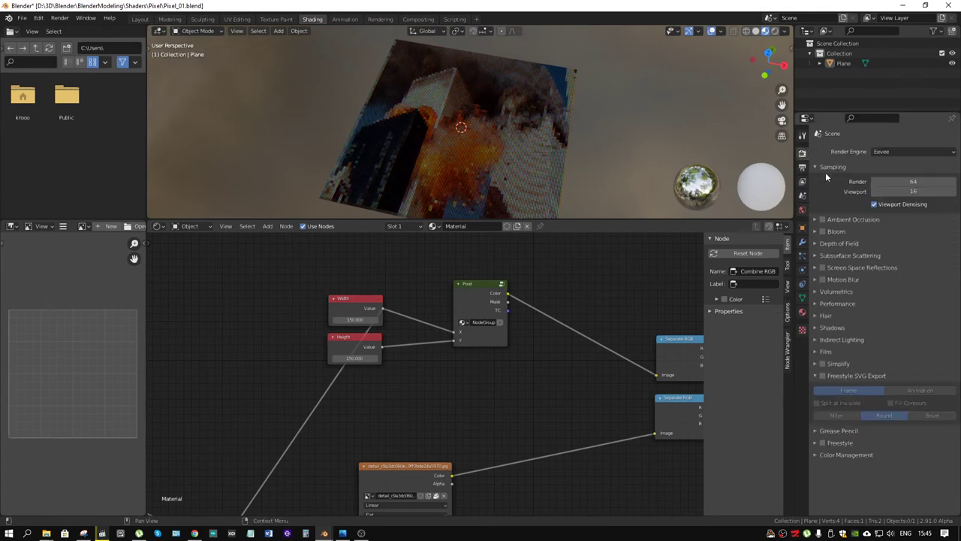
{"action": "left_click", "coordinate": [822, 231]}
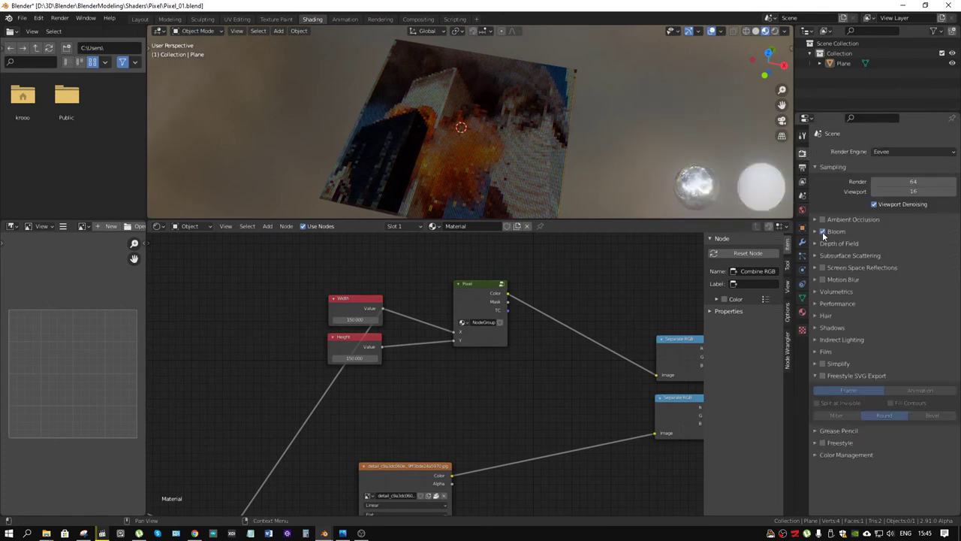
{"action": "left_click", "coordinate": [822, 231]}
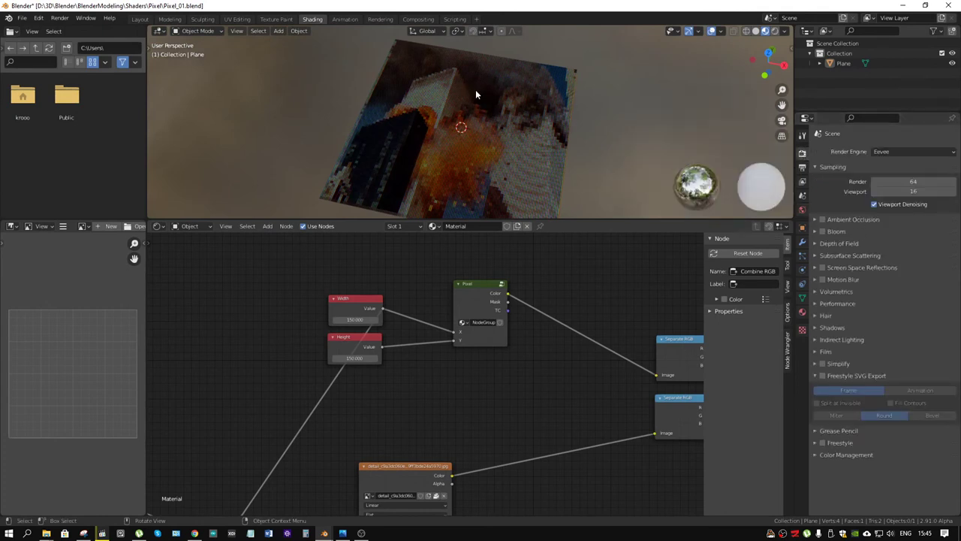
{"action": "mouse_move", "coordinate": [476, 154]}
{"action": "middle_mouse_down"}
{"action": "mouse_move", "coordinate": [574, 161]}
{"action": "mouse_move", "coordinate": [607, 139]}
{"action": "mouse_move", "coordinate": [535, 183]}
{"action": "middle_mouse_up"}
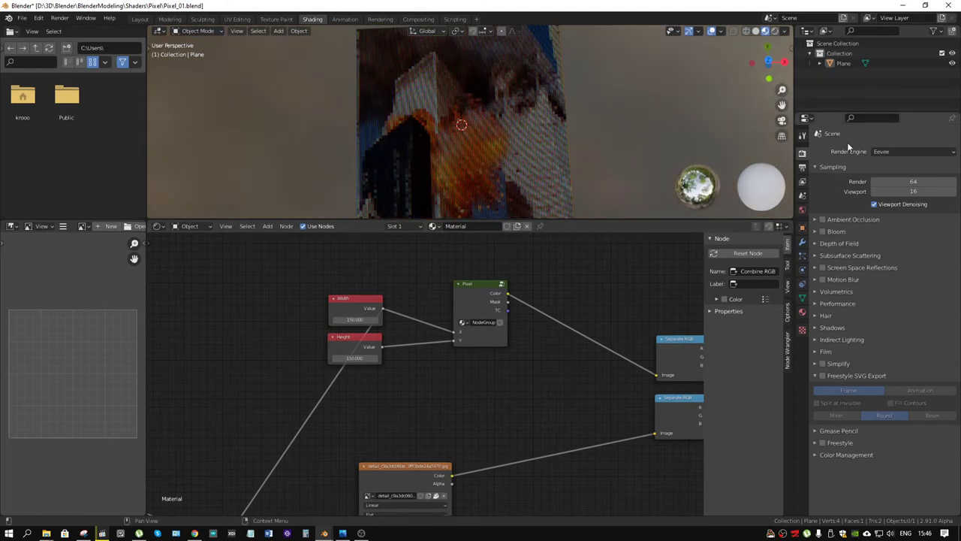
{"action": "left_click", "coordinate": [887, 151]}
Switch the render engine to Cycles with GPU Compute and inspect the rendered plane
{"action": "left_click", "coordinate": [891, 186]}
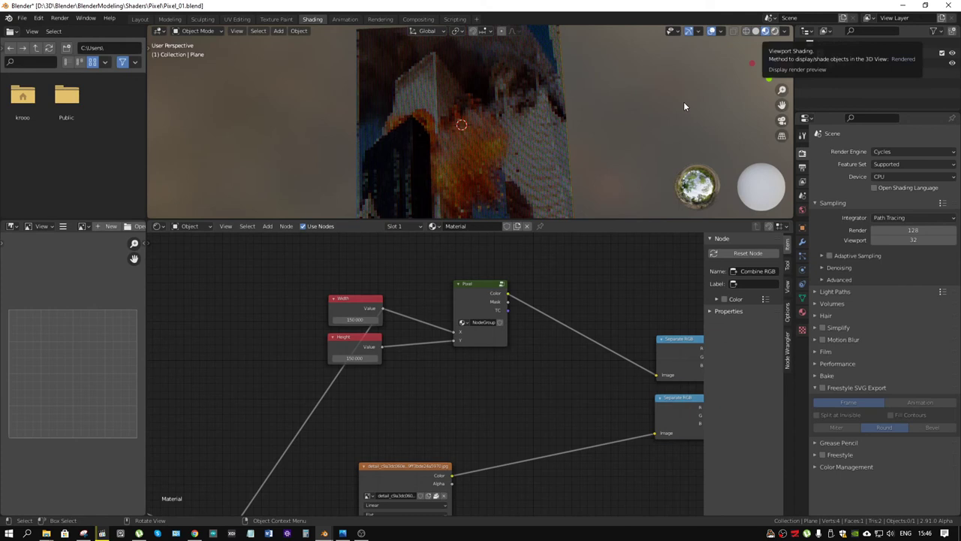
{"action": "mouse_move", "coordinate": [683, 106]}
{"action": "middle_mouse_down"}
{"action": "mouse_move", "coordinate": [508, 117]}
{"action": "mouse_move", "coordinate": [514, 161]}
{"action": "middle_mouse_up"}
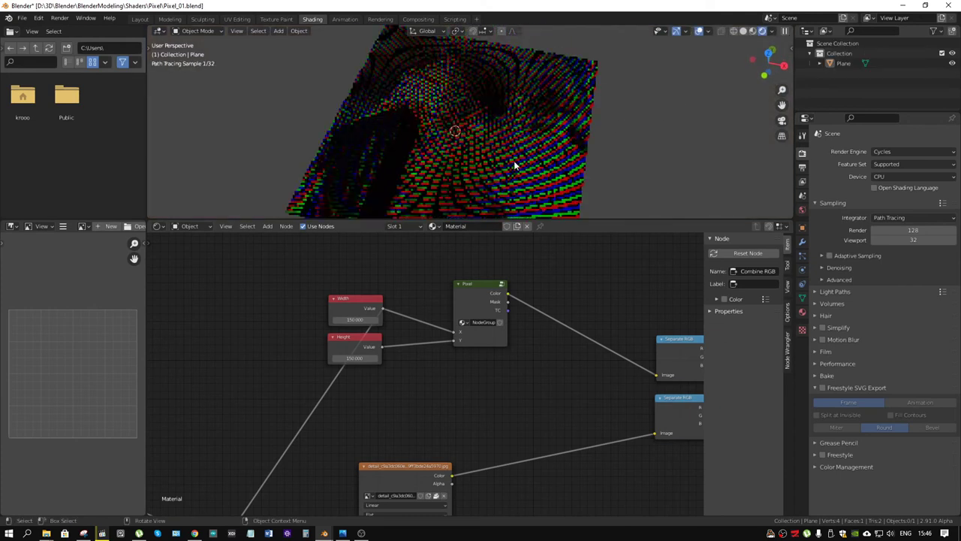
{"action": "mouse_move", "coordinate": [562, 296]}
{"action": "middle_mouse_down"}
{"action": "mouse_move", "coordinate": [439, 349]}
{"action": "mouse_move", "coordinate": [546, 346]}
{"action": "middle_mouse_up"}
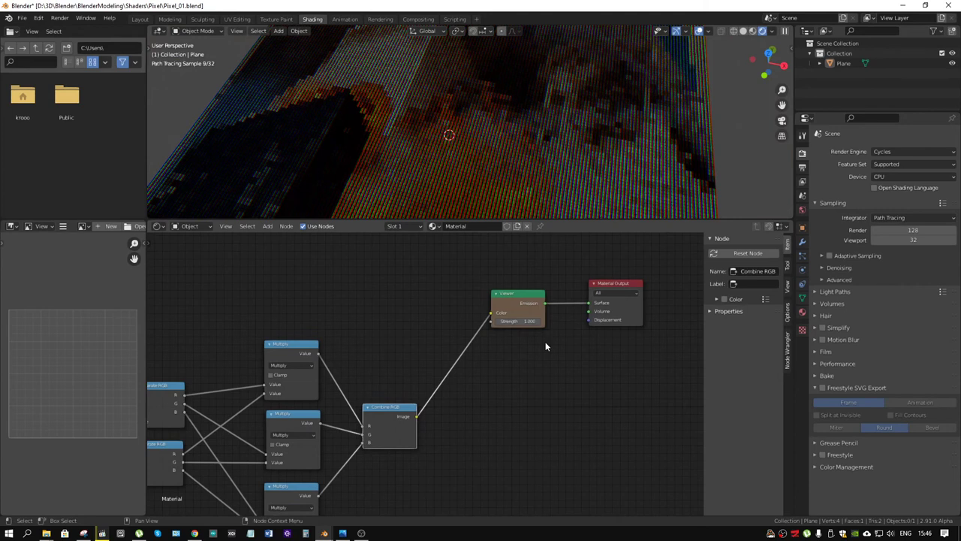
{"action": "left_click", "coordinate": [893, 176]}
{"action": "middle_click_drag", "start_coordinate": [594, 386], "coordinate": [634, 358]}
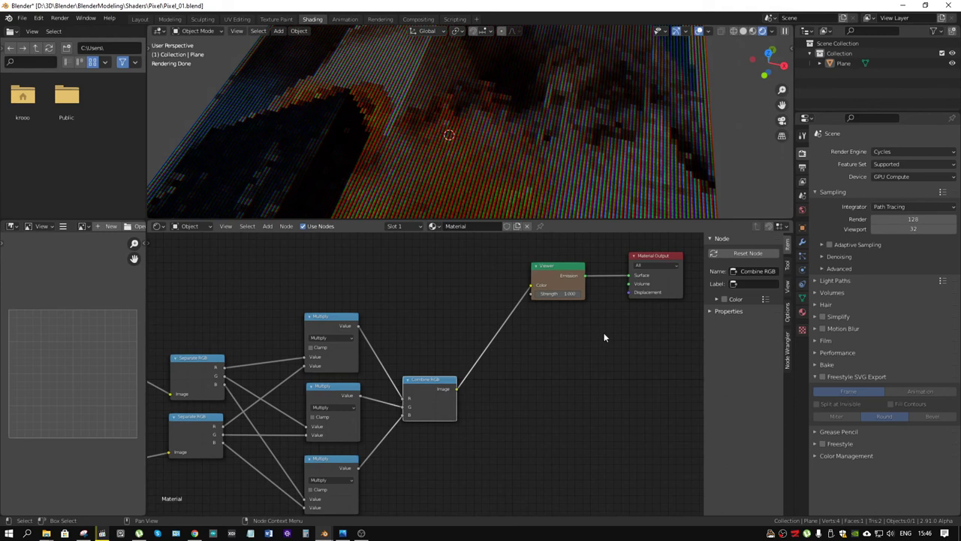
{"action": "middle_click_drag", "start_coordinate": [586, 173], "coordinate": [551, 87]}
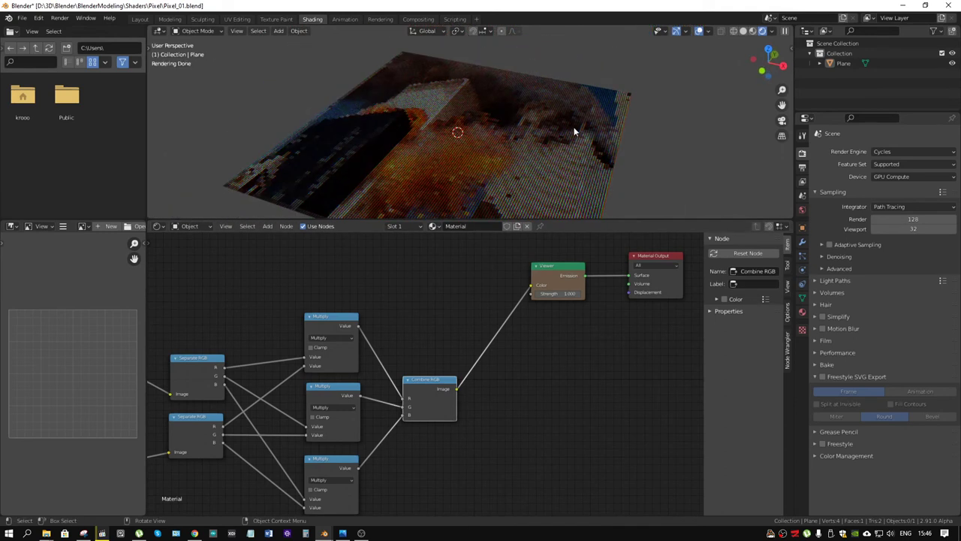
{"action": "scroll", "coordinate": [571, 128], "scroll_direction": "up", "scroll_amount": 3}
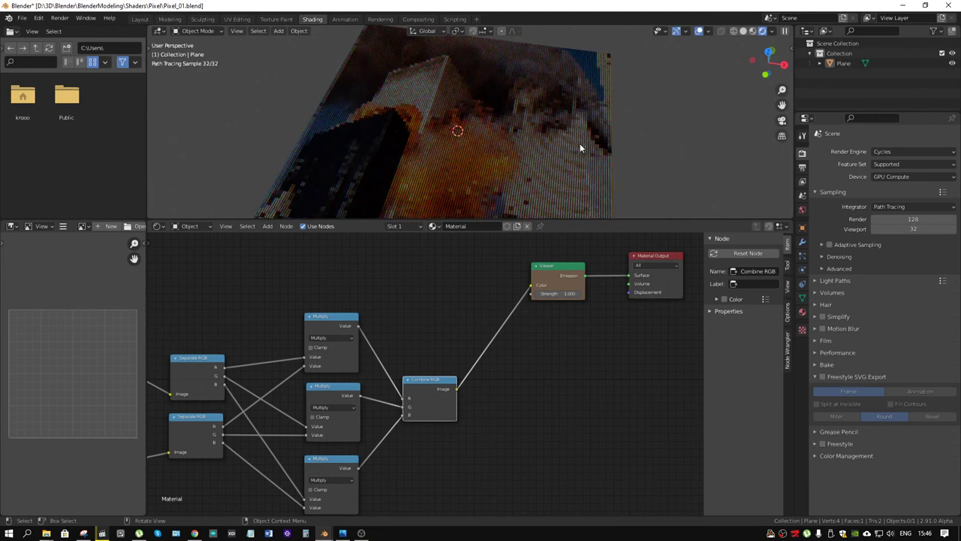
Return the render engine to Eevee and view the plane from above
{"action": "left_click", "coordinate": [890, 152]}
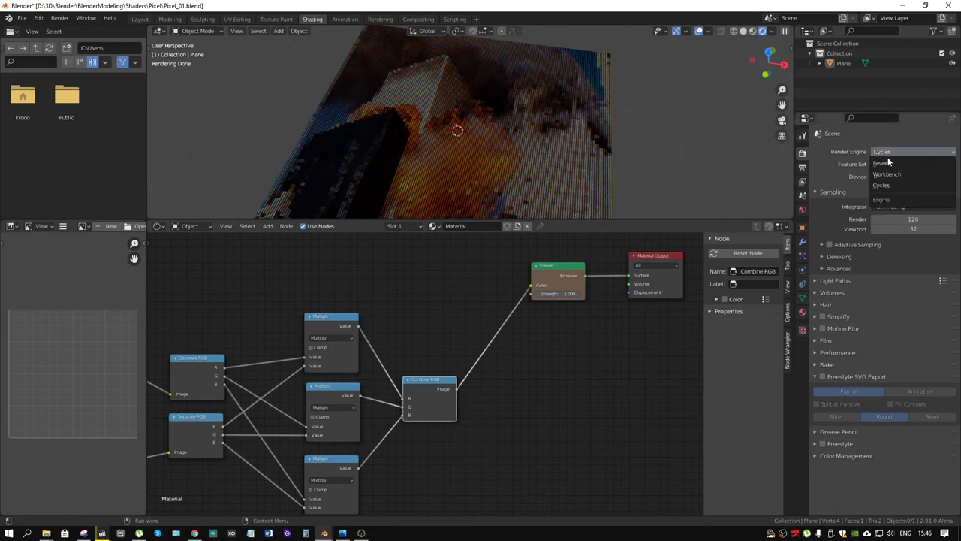
{"action": "left_click", "coordinate": [883, 163]}
{"action": "middle_click_drag", "start_coordinate": [485, 185], "coordinate": [517, 151]}
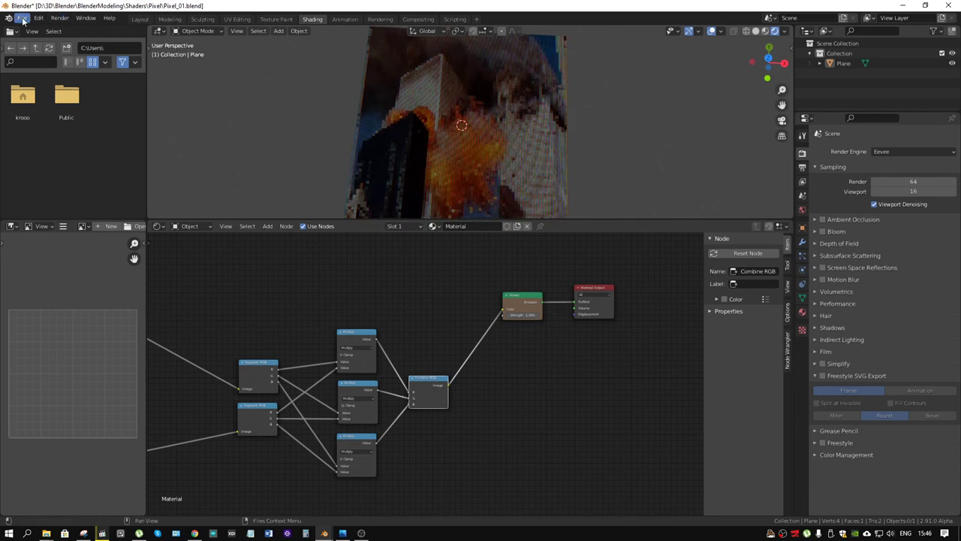